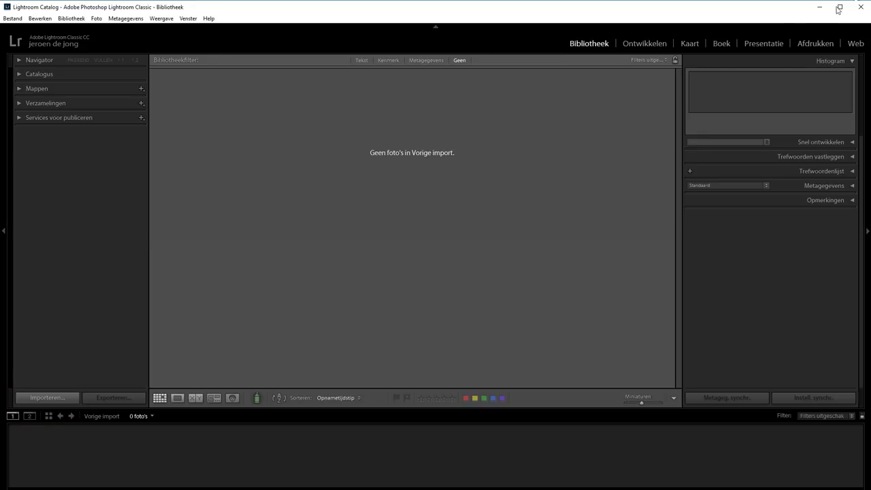
- Switch back to the Bibliotheek module and start importing photos and videos from the File menu
click(764, 45)
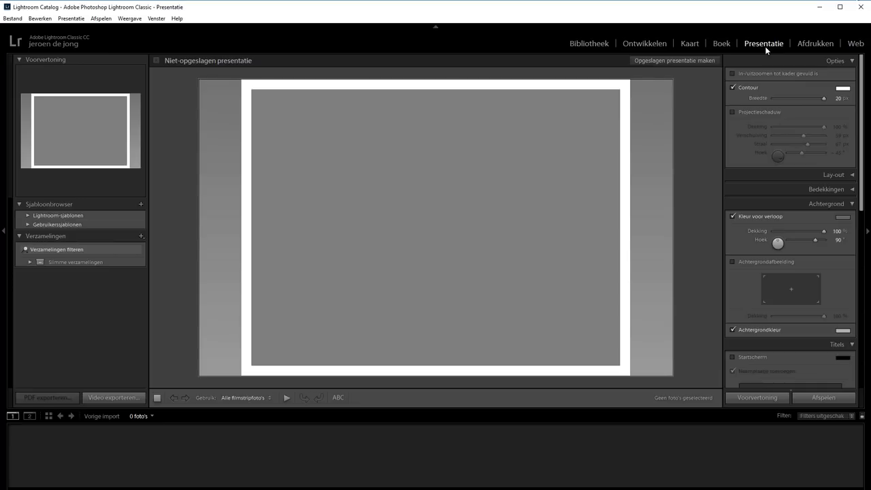
click(578, 46)
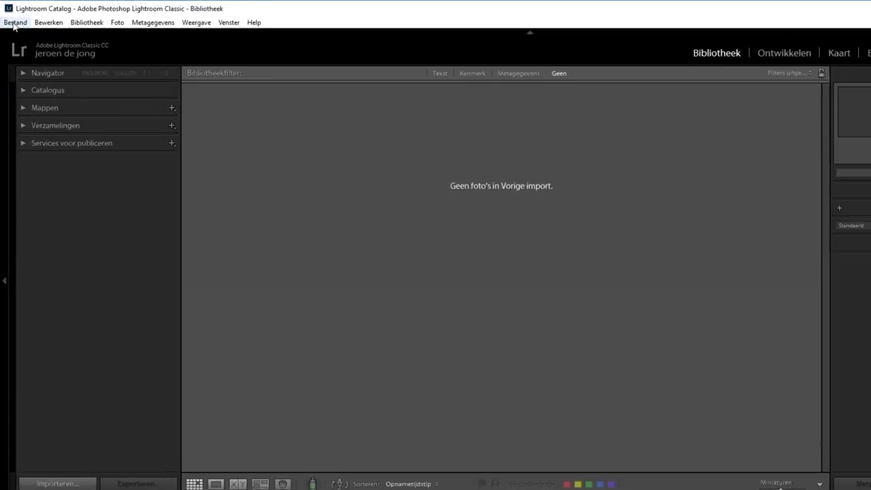
click(18, 27)
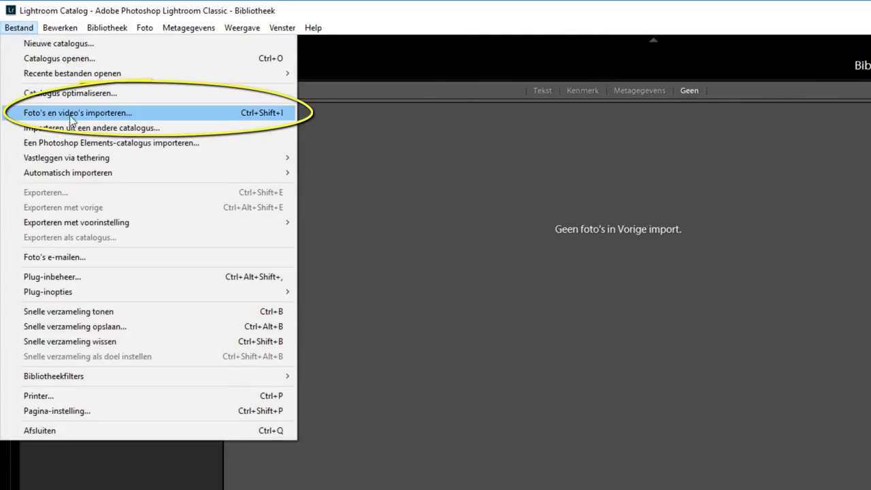
click(165, 113)
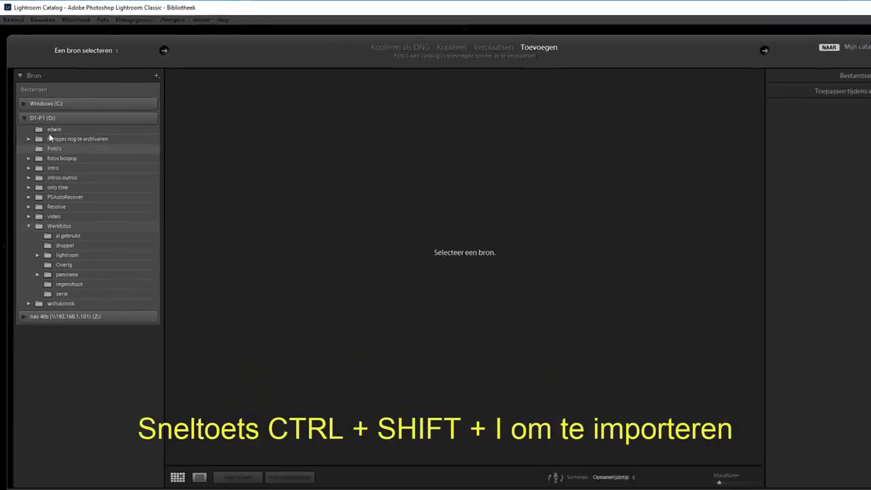
- Collapse the D: drive folder tree and close the File Explorer window for EOS_DIGITAL (F:)
click(23, 110)
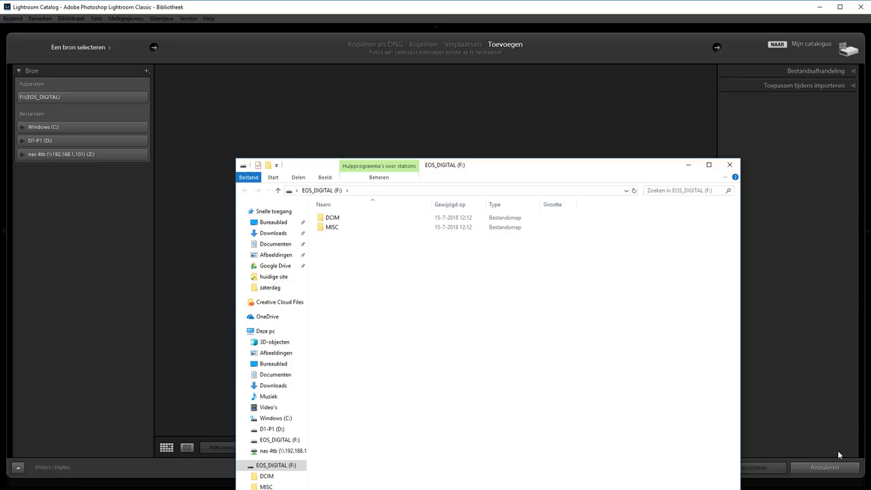
click(730, 165)
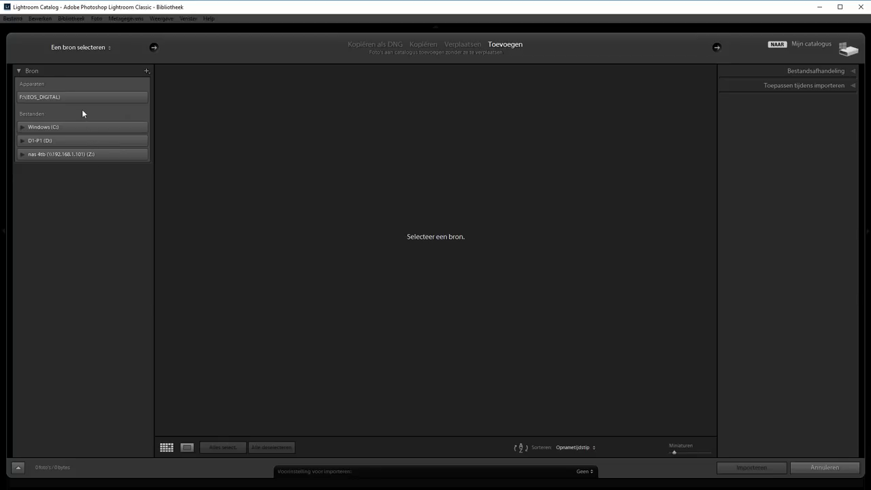
- Choose F:\EOS_DIGITAL under Apparaten as the import source, listing 76 checked photos
click(66, 96)
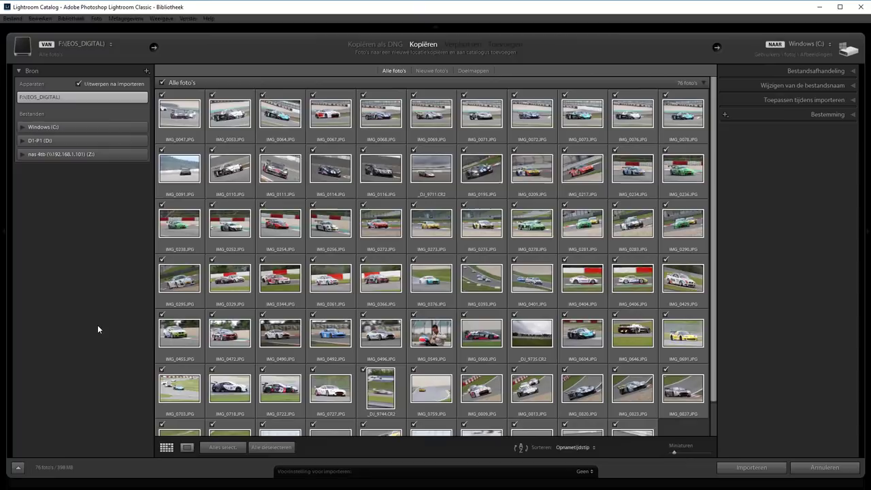
- Unmark all photos, then mark IMG_0256, IMG_0560 and the six photos IMG_0116 through IMG_0234
click(162, 83)
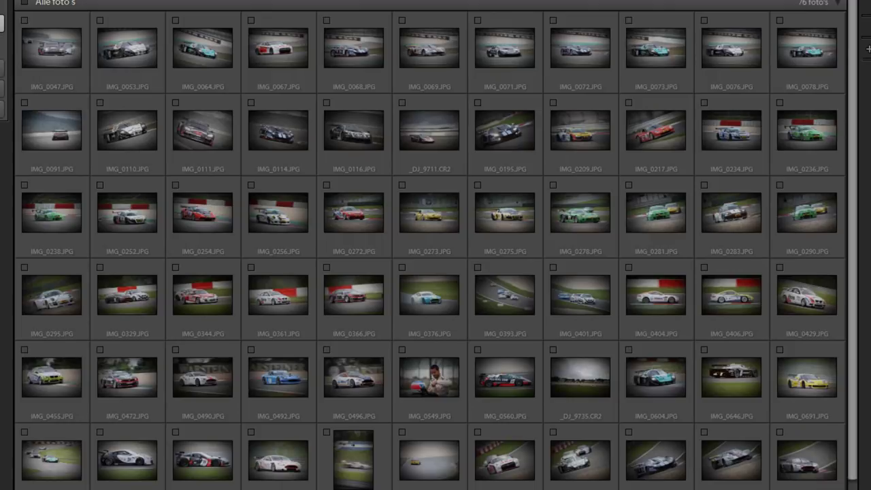
click(270, 215)
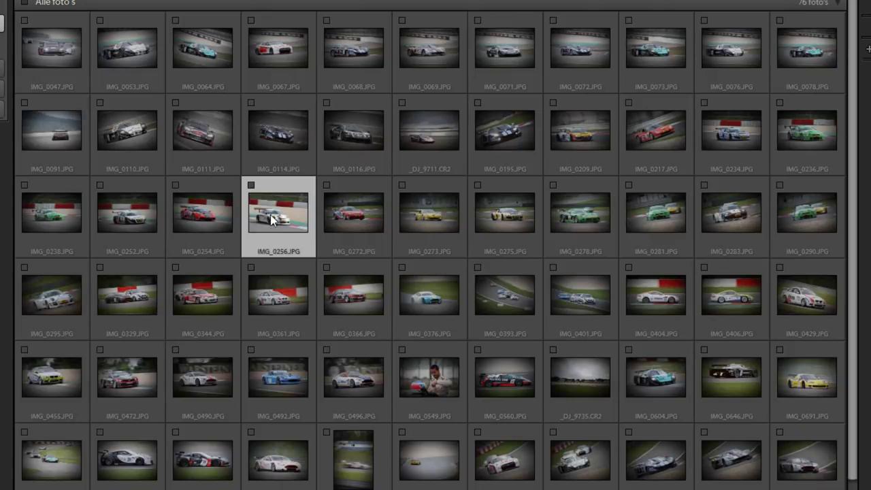
click(252, 185)
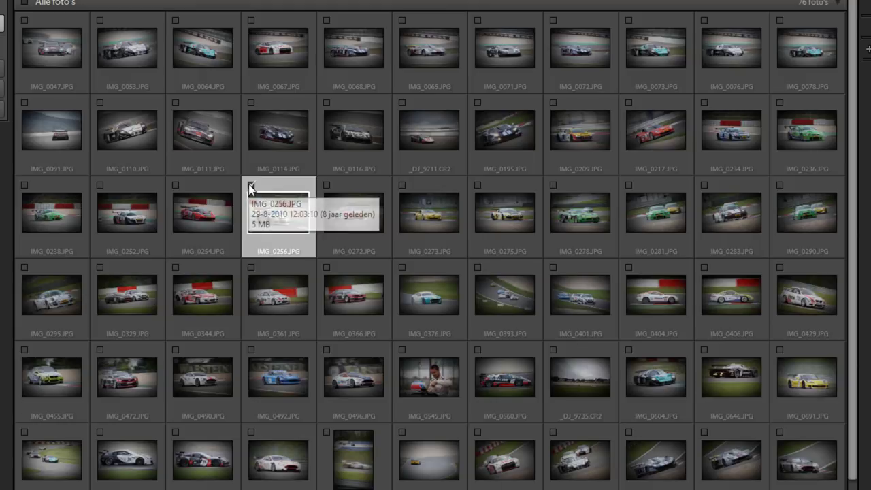
click(511, 368)
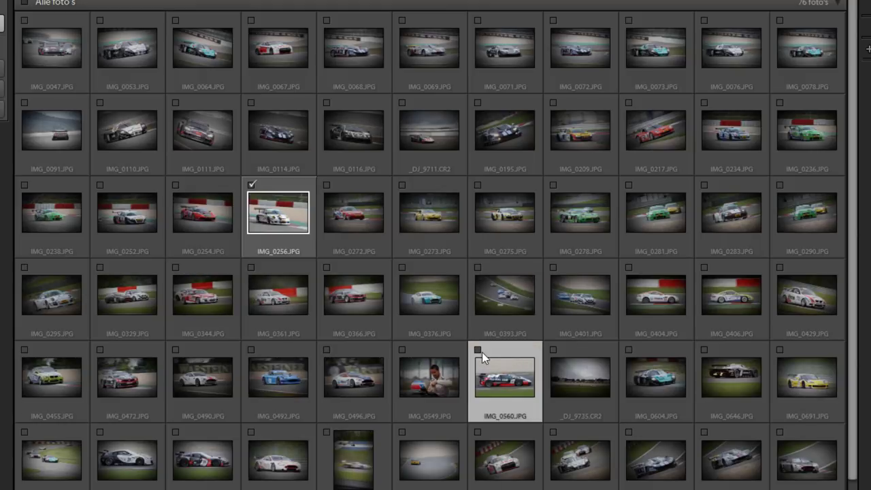
click(478, 349)
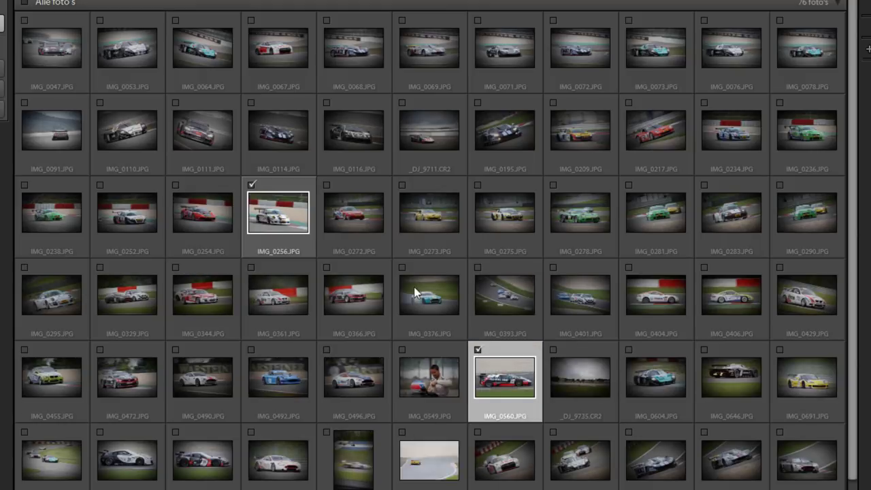
click(348, 138)
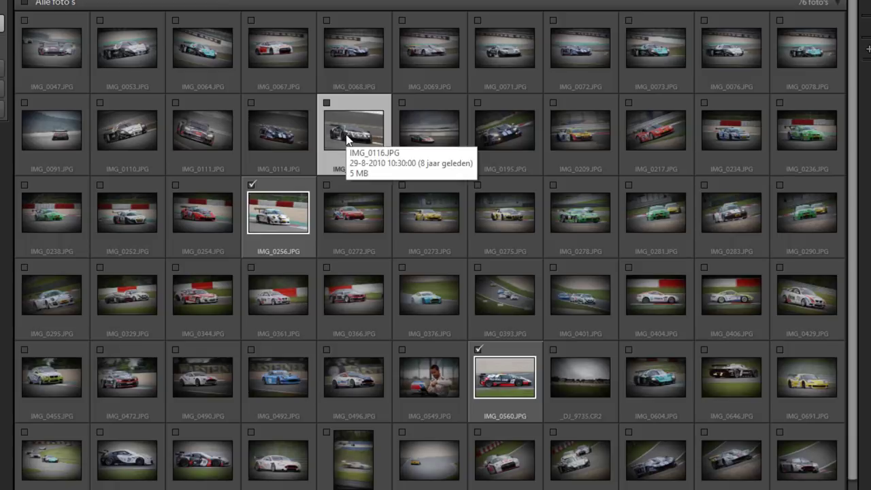
shift+click(747, 136)
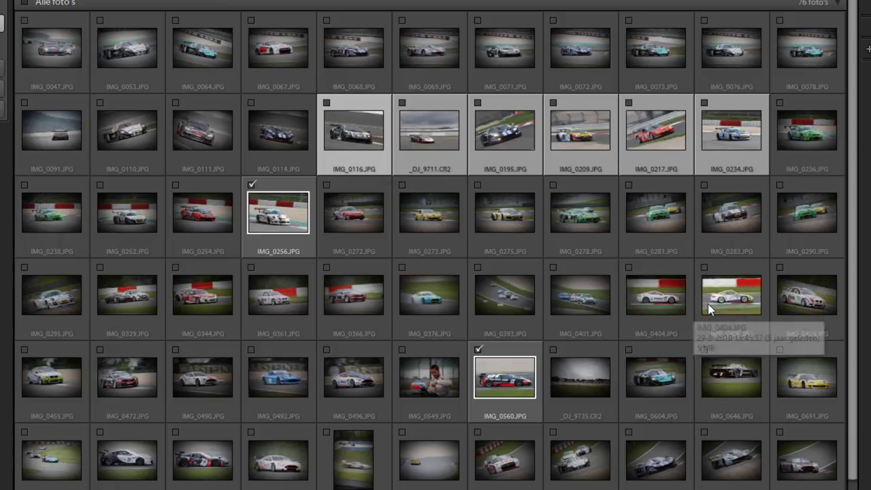
mouse_move(655, 130)
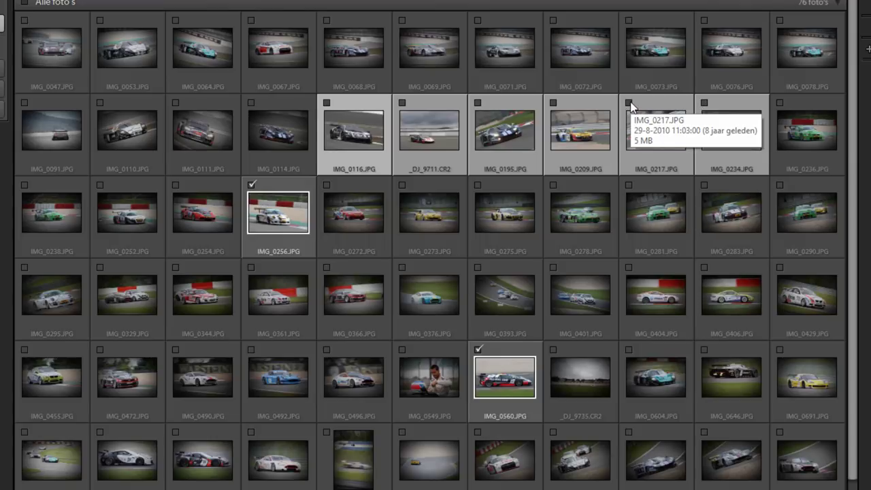
click(628, 104)
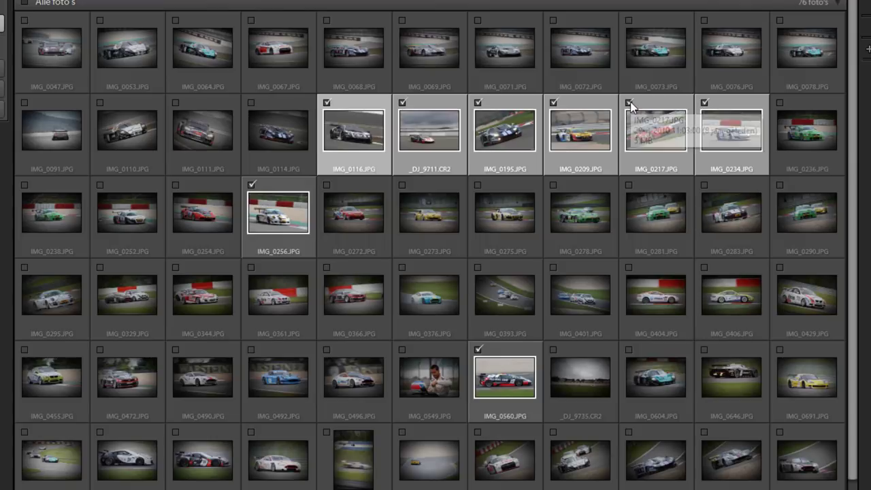
- Also mark IMG_0344, IMG_0727, IMG_0273, IMG_0404 and IMG_0820 for import
click(191, 297)
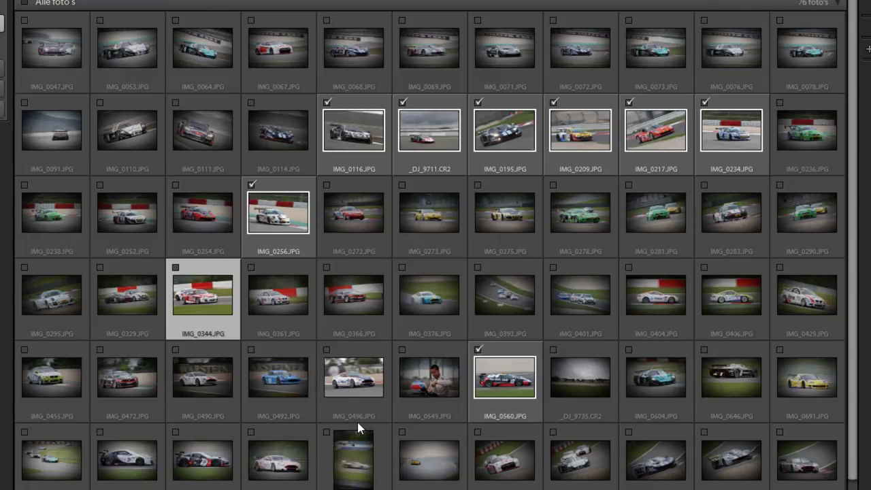
ctrl+click(299, 452)
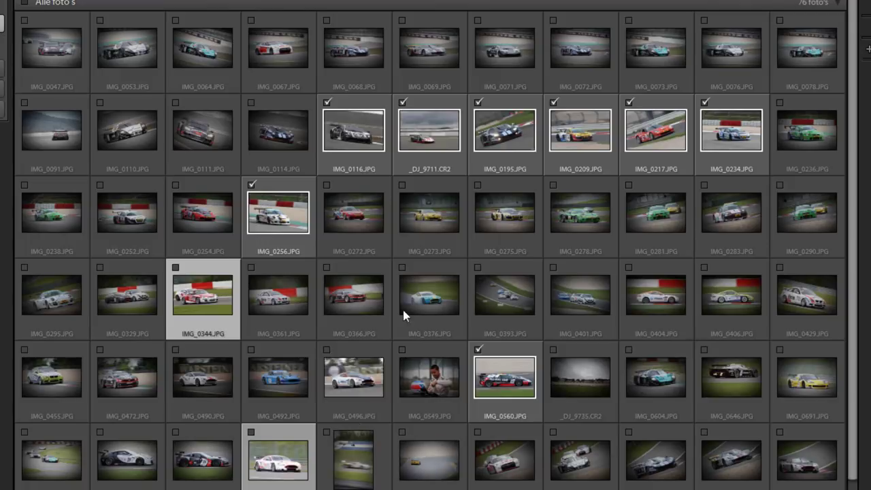
ctrl+click(429, 221)
ctrl+click(665, 303)
ctrl+click(658, 466)
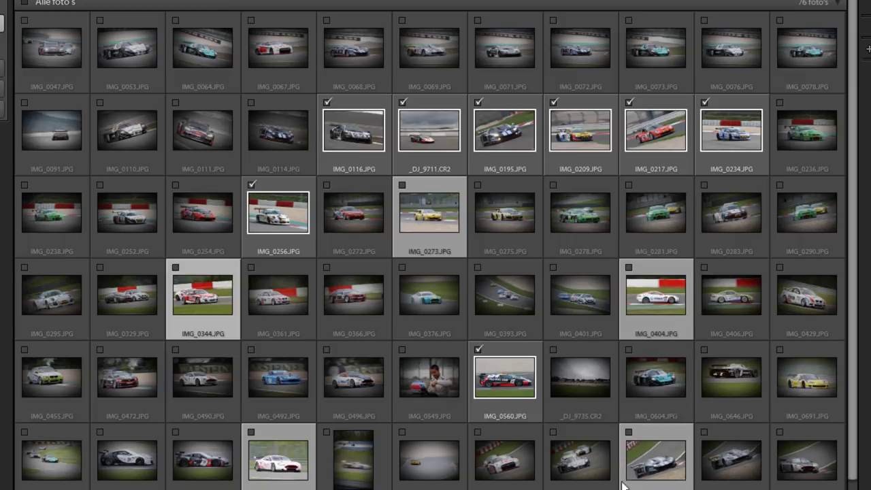
click(251, 432)
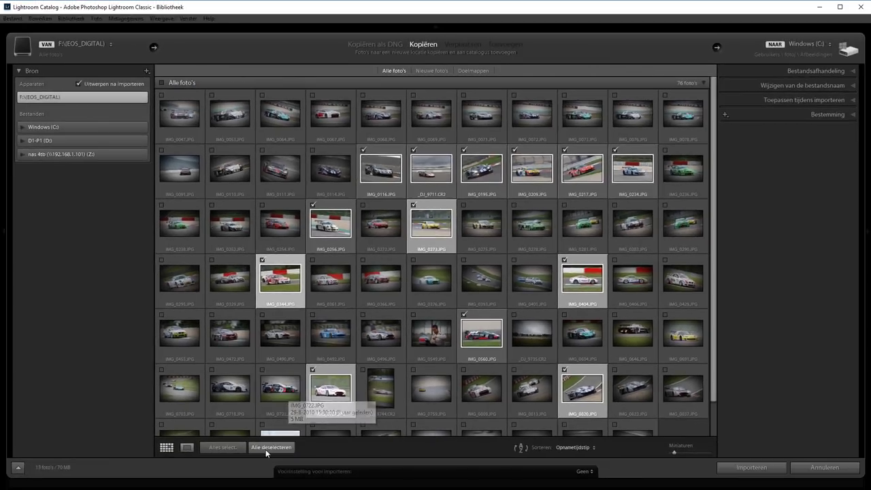
- Mark then unmark all photos, and browse several photos full-size in Loupe view
click(224, 449)
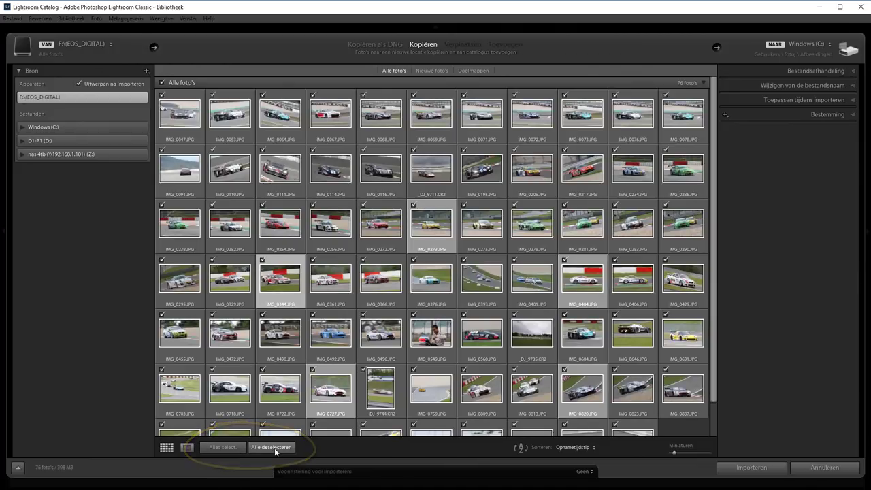
click(274, 447)
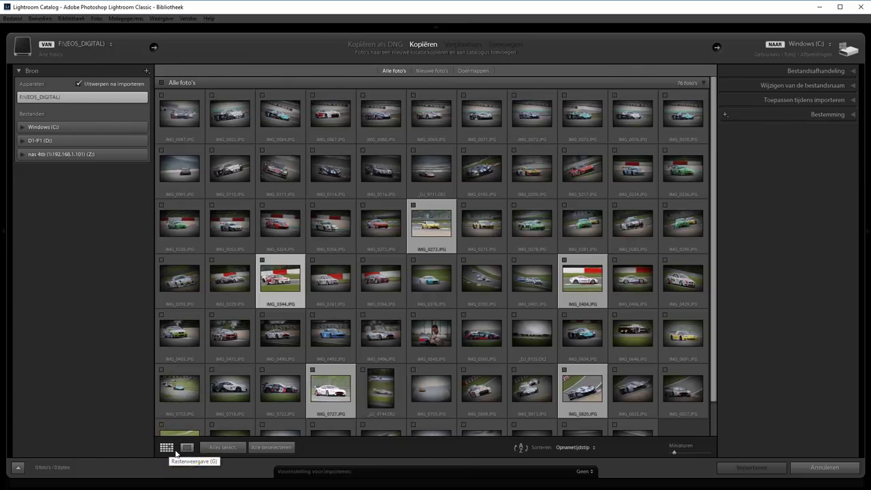
click(187, 447)
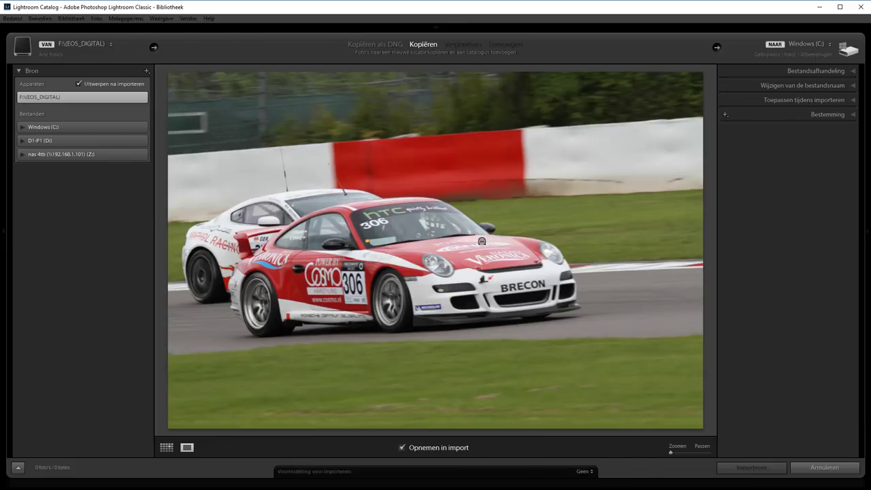
key(Right)
key(Right)
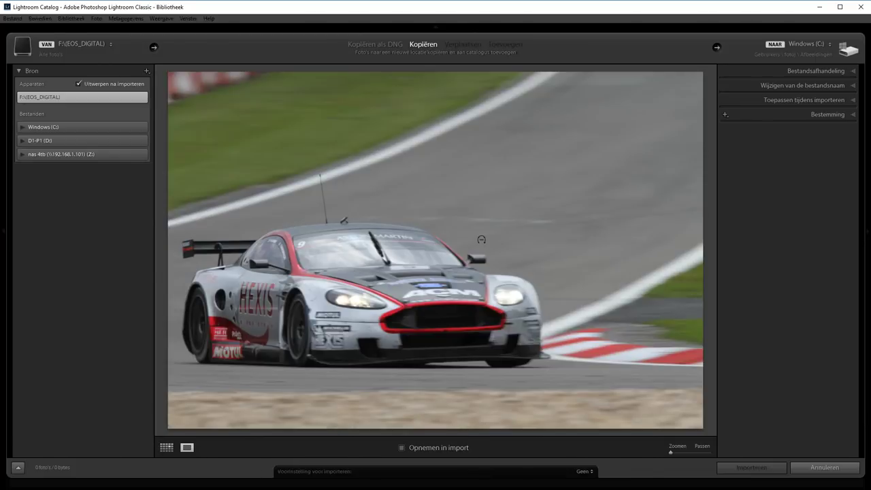
key(Right)
key(Right)
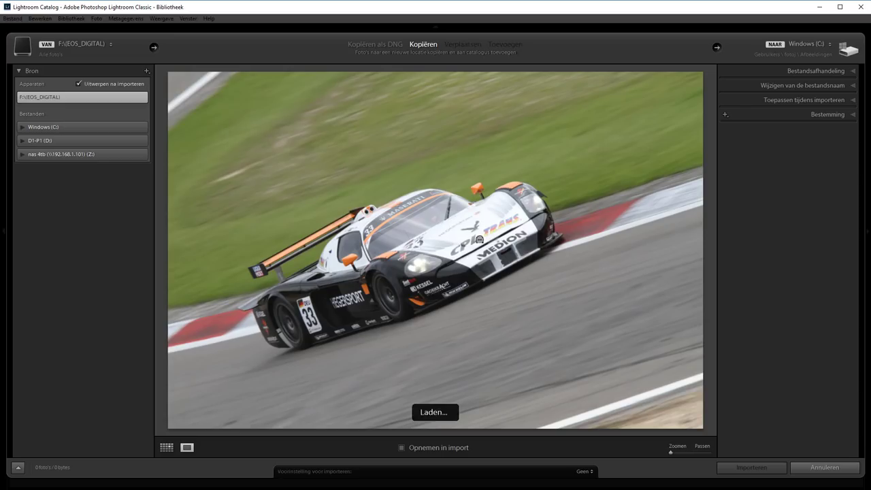
key(Right)
- Return to Grid view, enlarge thumbnails to five per row, and reverse the sort order
click(167, 447)
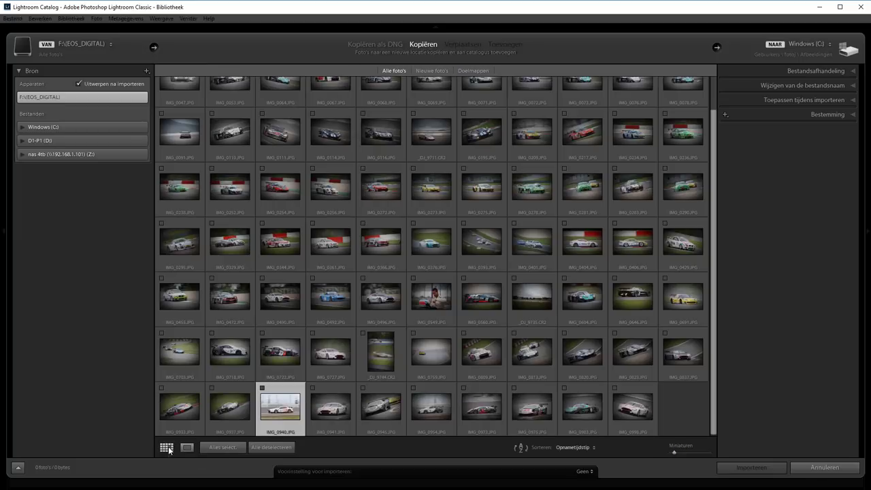
scroll(611, 181, up, 2)
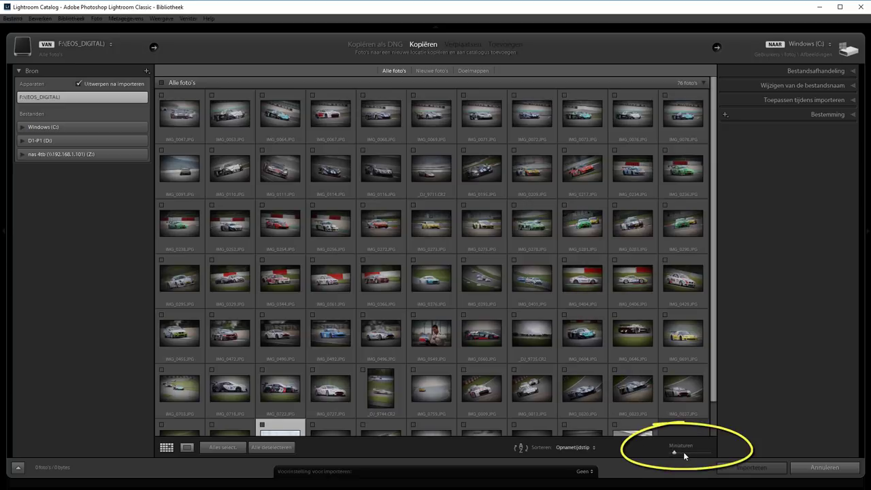
drag(683, 452, 693, 453)
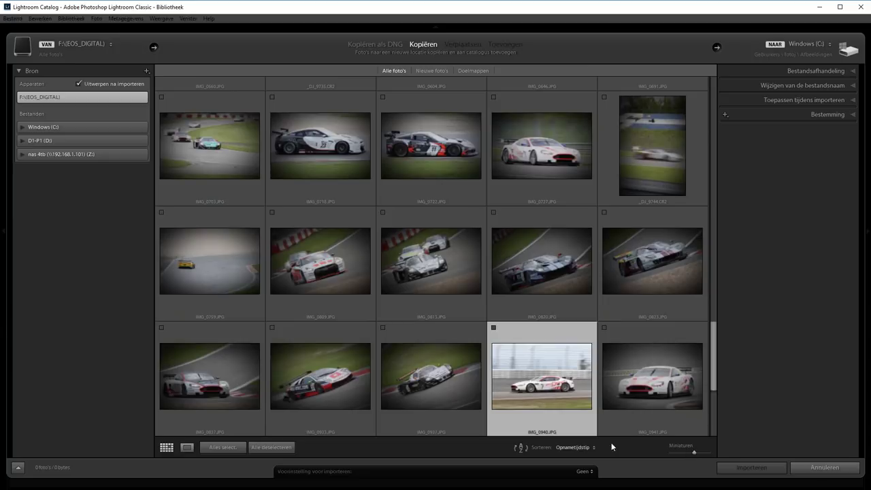
click(575, 447)
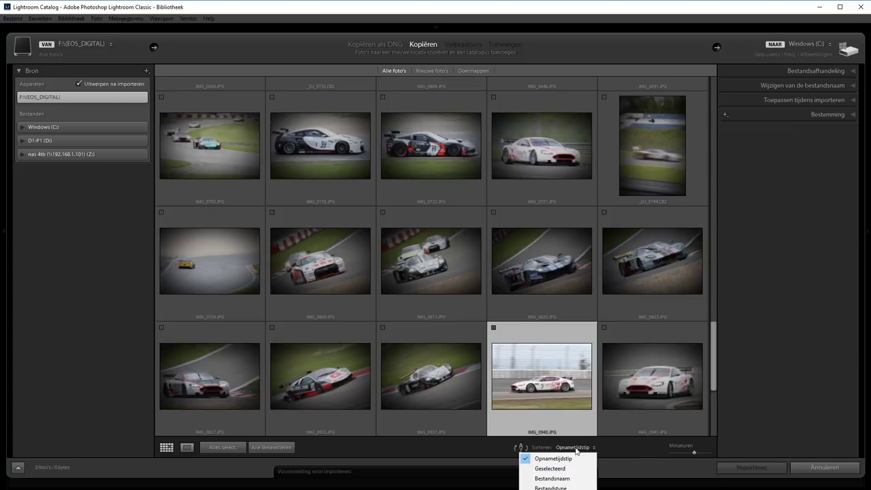
click(621, 451)
click(520, 448)
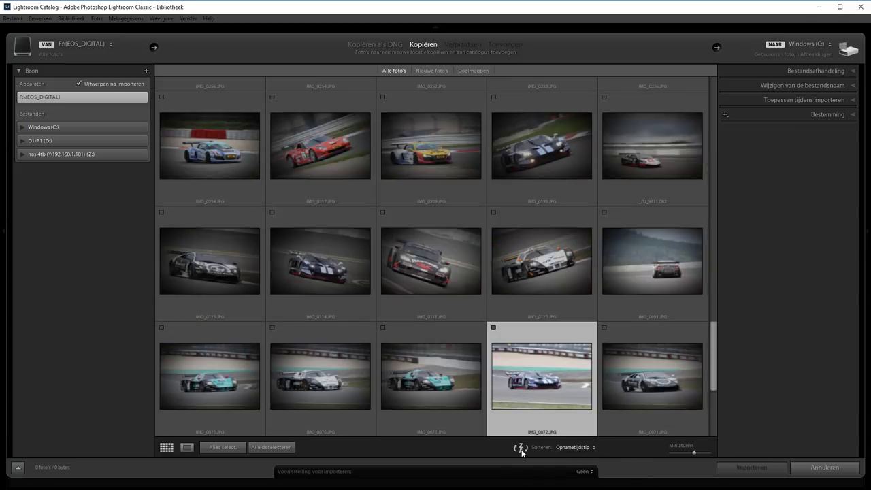
click(521, 448)
scroll(386, 221, up, 5)
scroll(387, 221, up, 5)
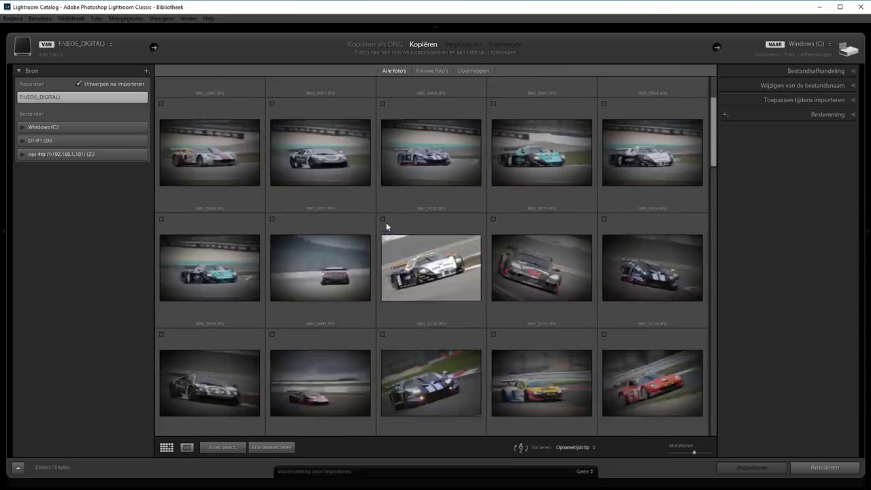
- Mark IMG_0064, IMG_0091, IMG_0283, IMG_0560 and IMG_0646 for import
click(399, 143)
scroll(441, 259, down, 1)
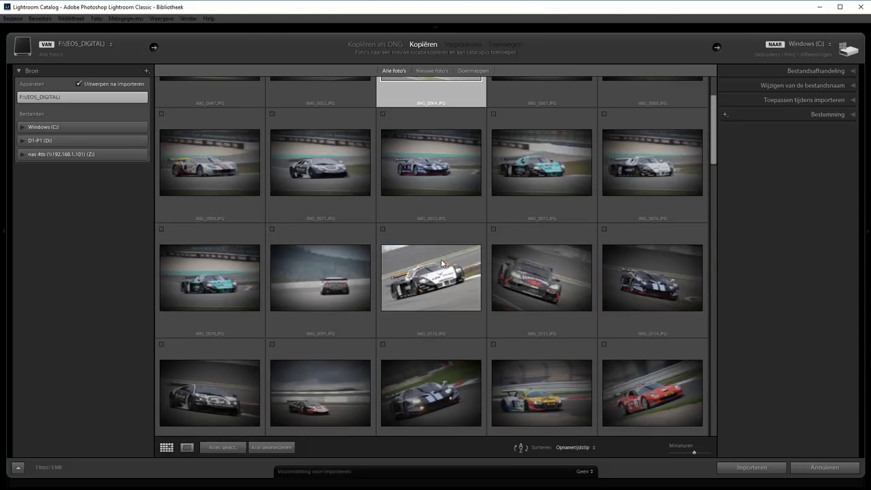
click(280, 249)
scroll(480, 353, down, 1)
scroll(481, 353, down, 2)
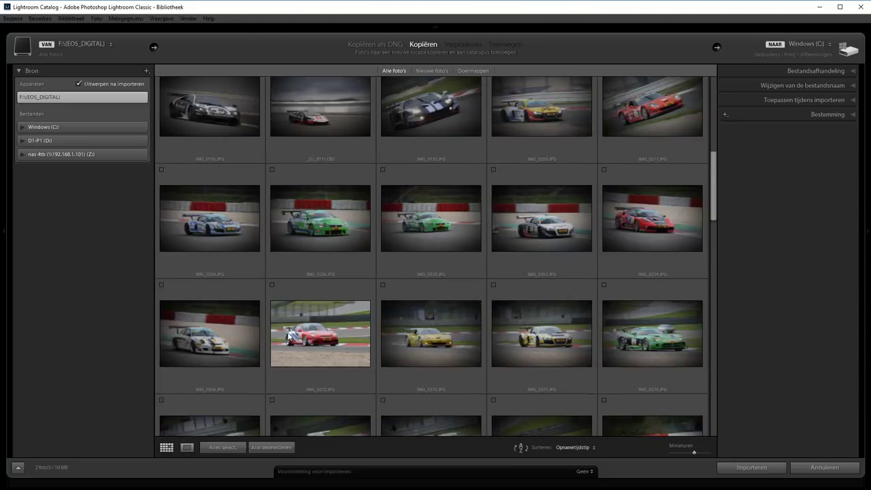
scroll(287, 335, down, 2)
click(271, 208)
scroll(340, 293, down, 3)
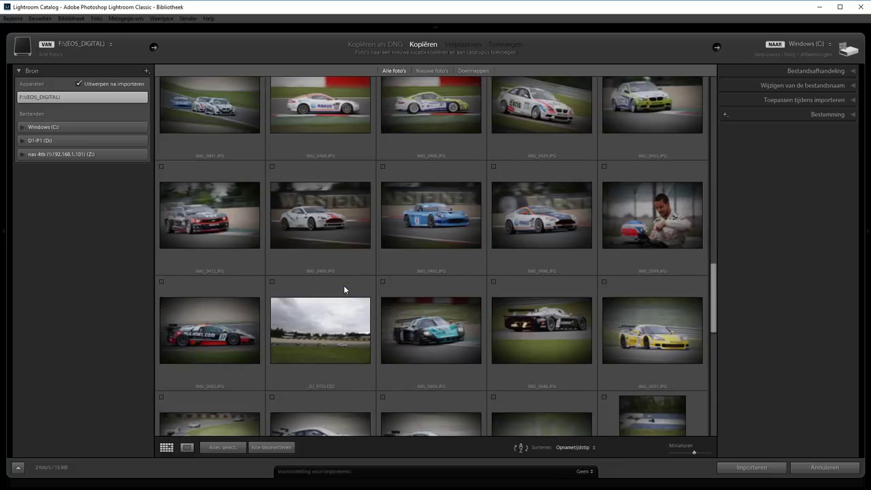
click(161, 282)
click(493, 283)
- Mark IMG_0759, IMG_0973 and IMG_0983, then shrink the thumbnails so all fit
scroll(488, 293, down, 3)
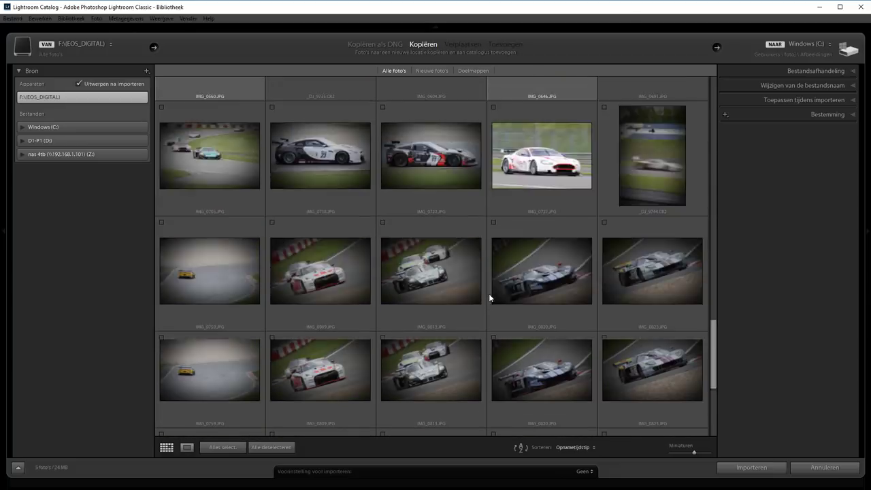
scroll(489, 293, down, 1)
click(162, 125)
scroll(374, 253, down, 2)
click(382, 210)
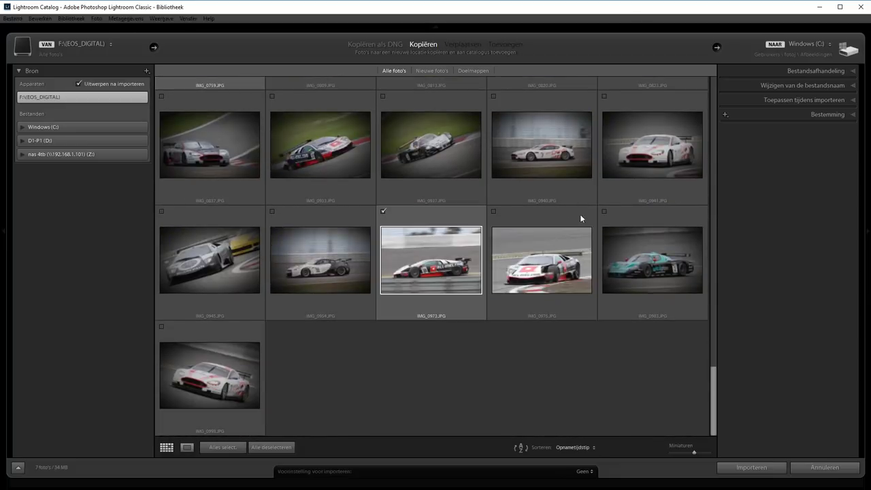
click(605, 211)
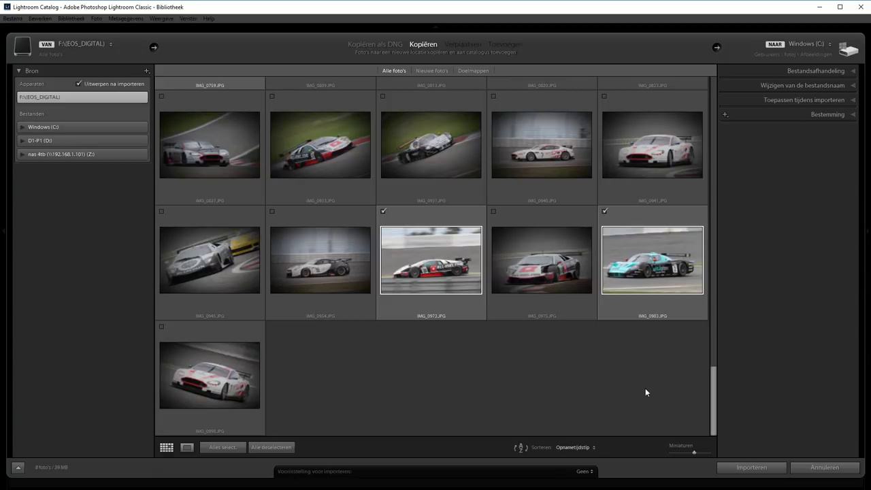
drag(693, 451, 672, 453)
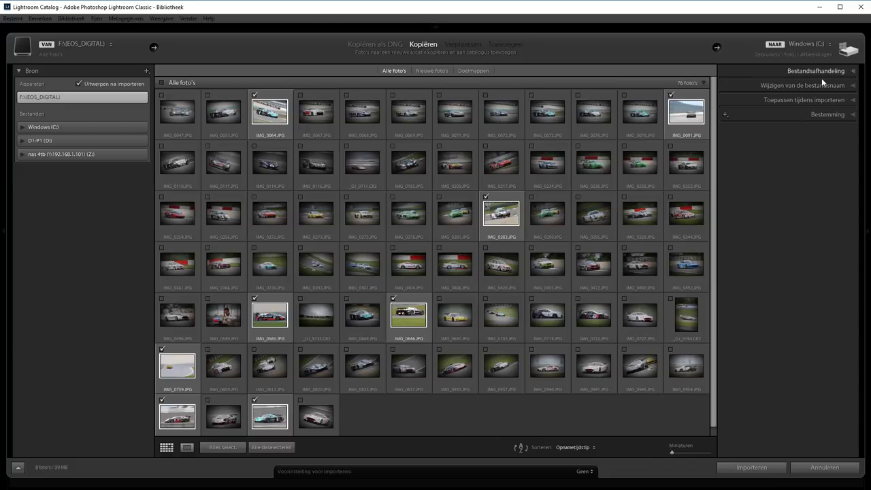
- Expand the Bestandsafhandeling panel and keep Voorvertoningen maken at Minimaal
click(853, 72)
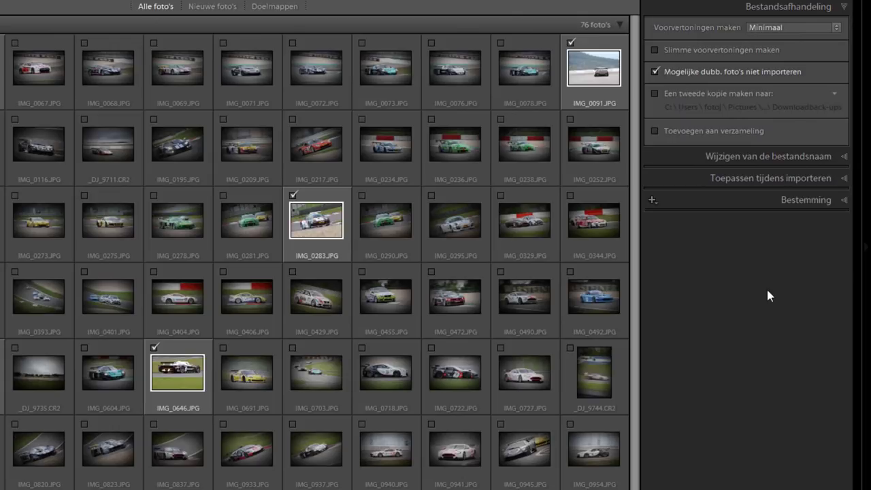
click(802, 27)
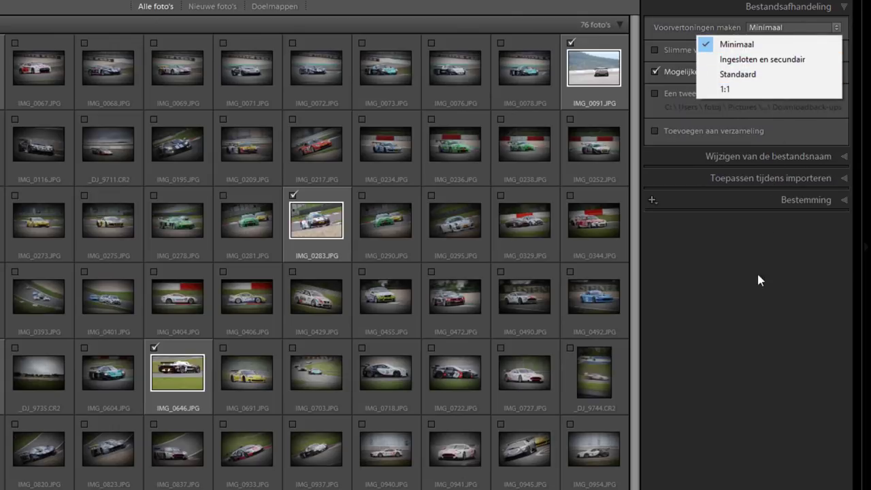
click(749, 320)
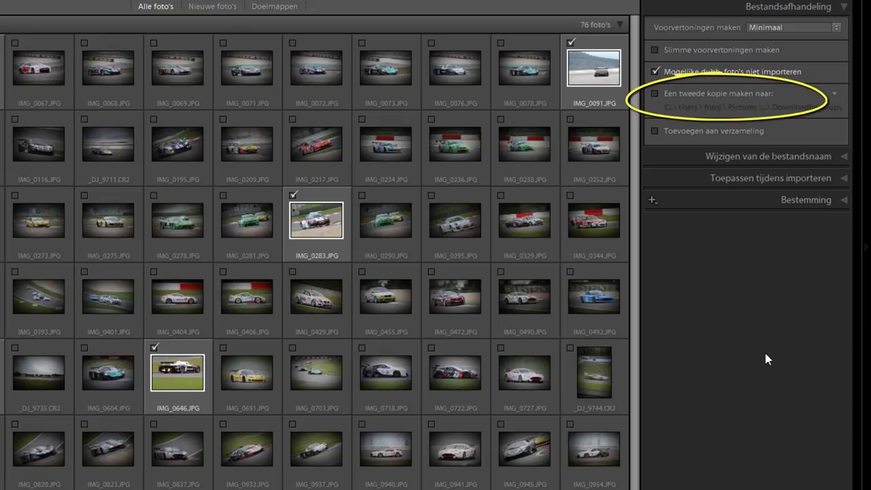
- Leave the second-copy backup off after cancelling its folder choice, and enable Toevoegen aan verzameling
click(654, 93)
click(717, 109)
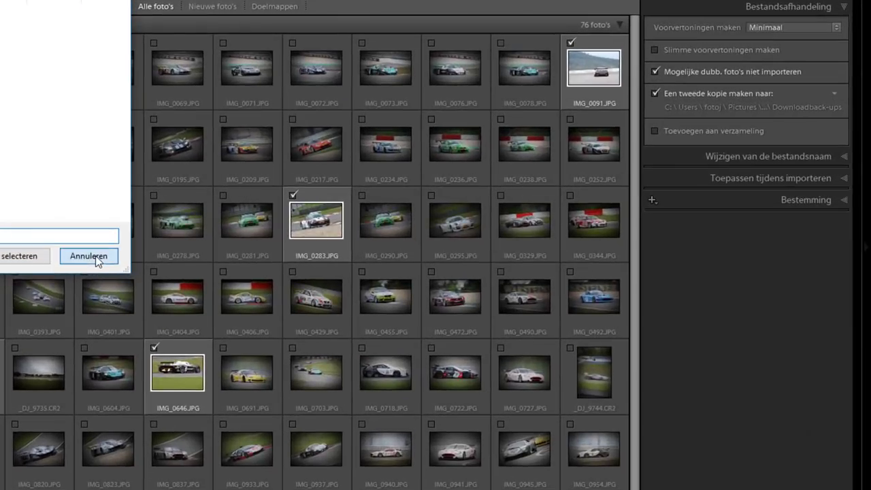
click(96, 258)
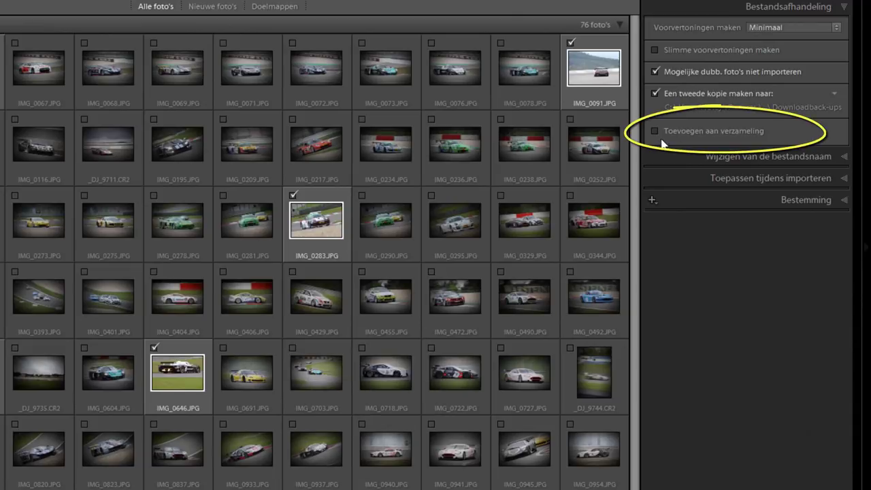
click(655, 94)
click(654, 131)
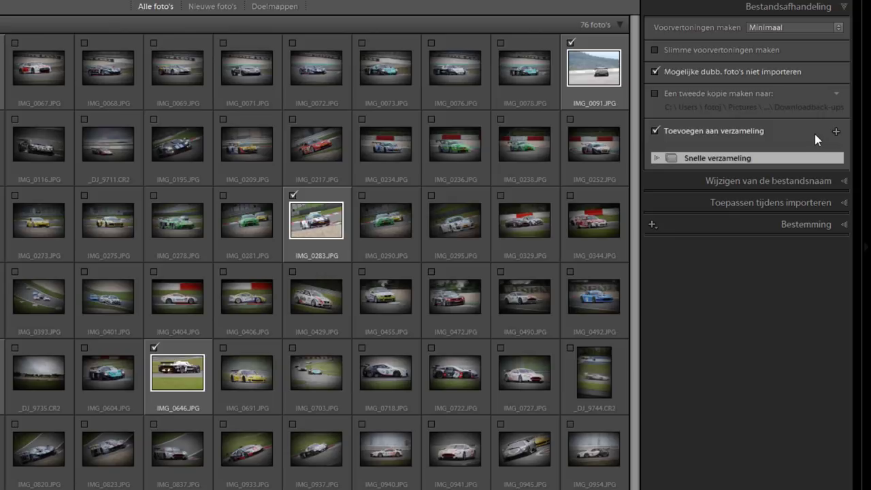
- Untick Toevoegen aan verzameling and turn on file renaming with the Aangepaste naam template
click(655, 129)
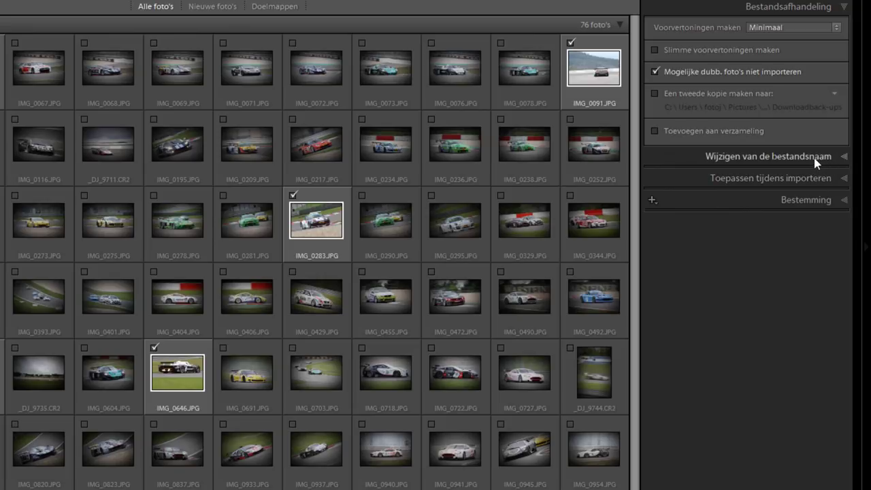
click(815, 156)
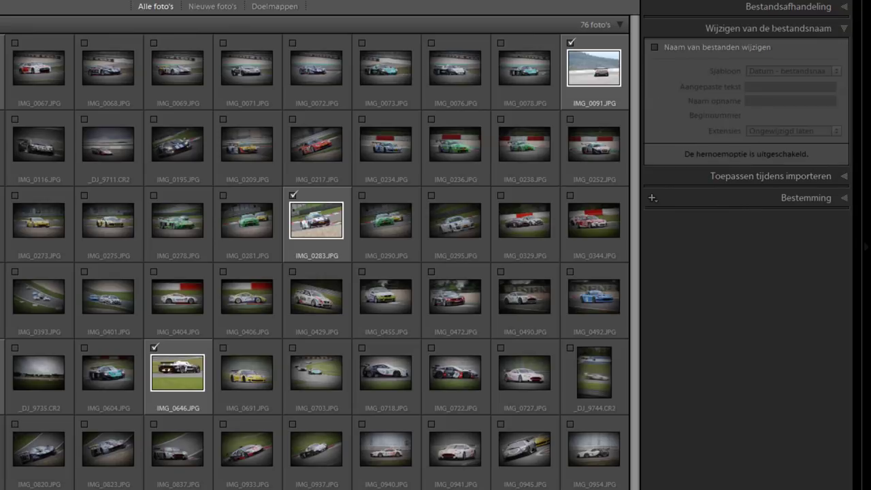
click(681, 48)
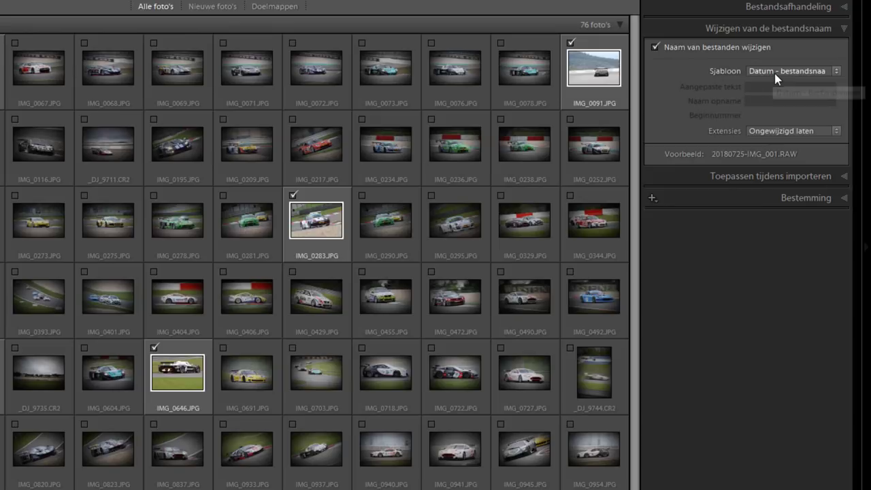
click(794, 71)
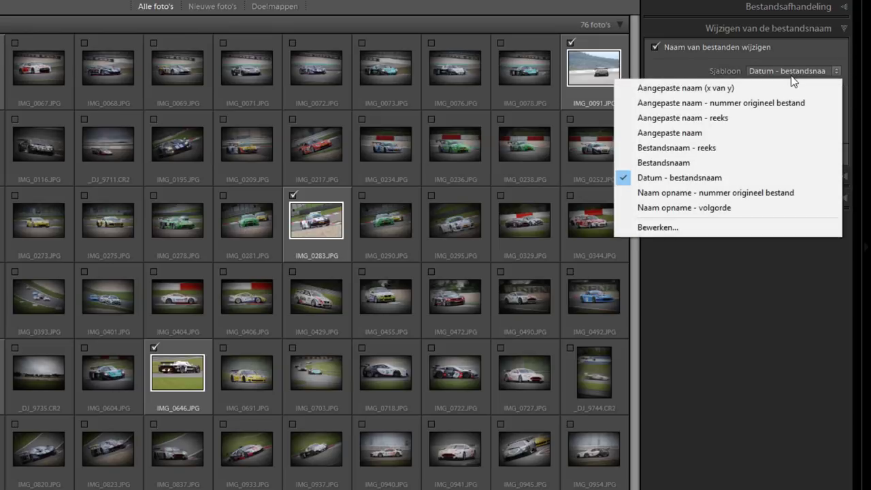
click(664, 134)
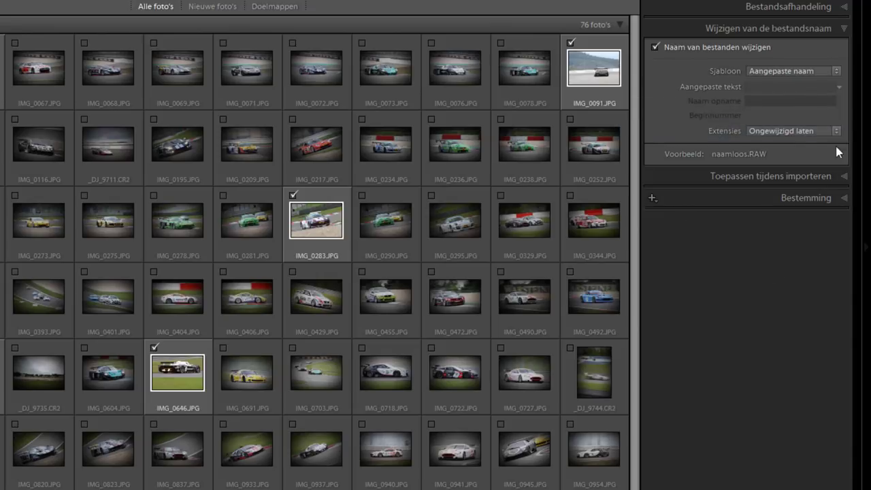
click(836, 71)
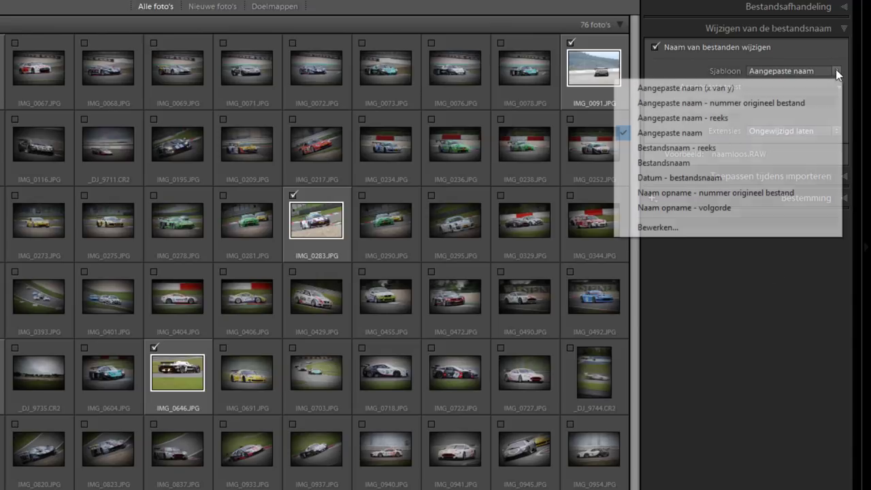
click(680, 229)
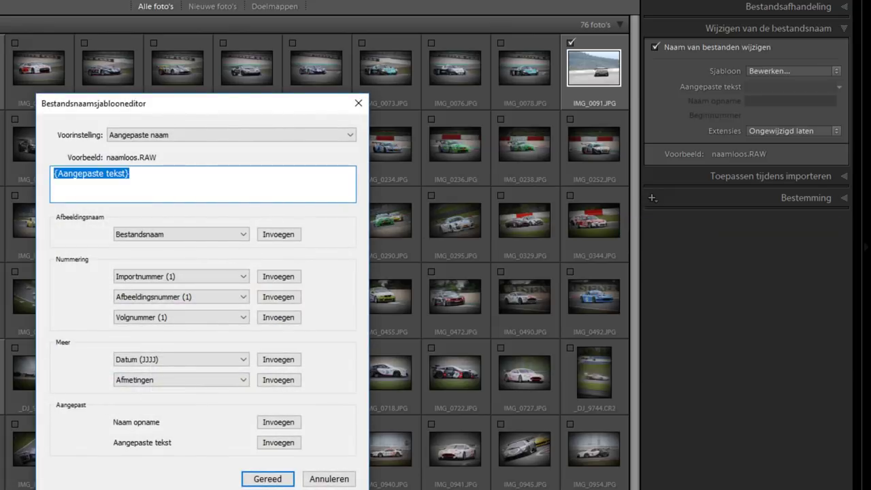
- Name files 'Autosport-Duitsland-' plus a sequence number, with Kleine letters extensions
text(Autosport-)
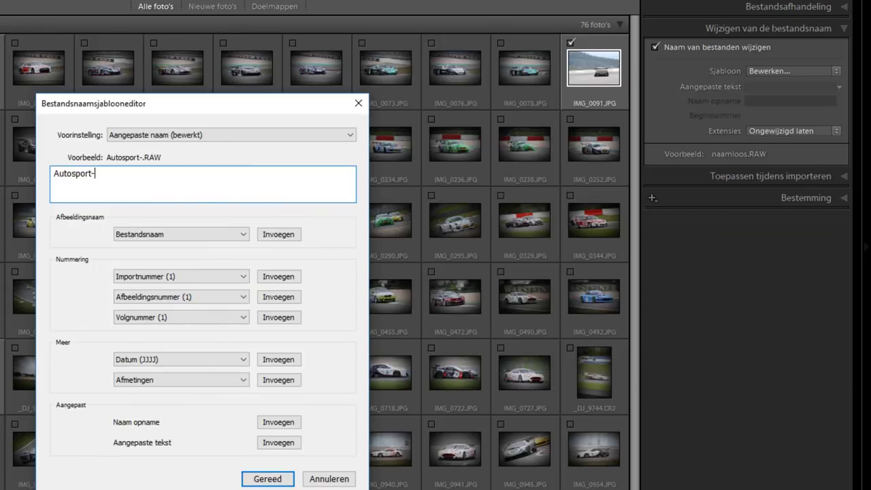
text(Duitsland-)
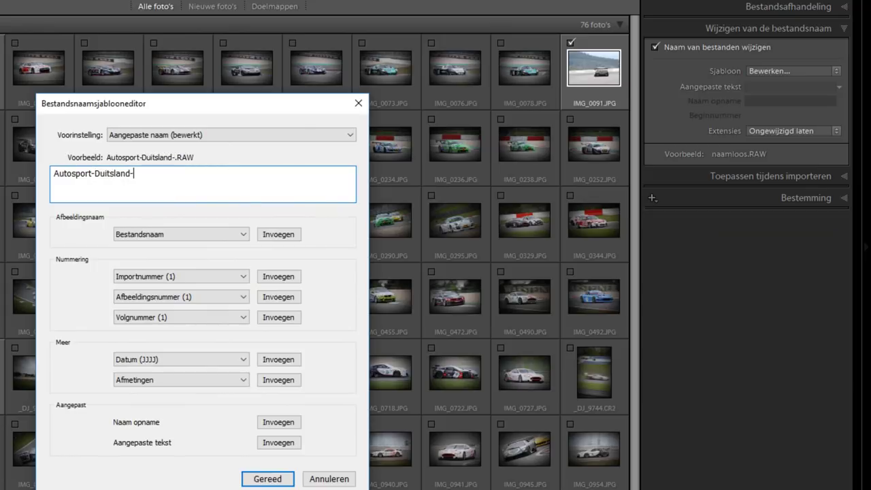
click(289, 319)
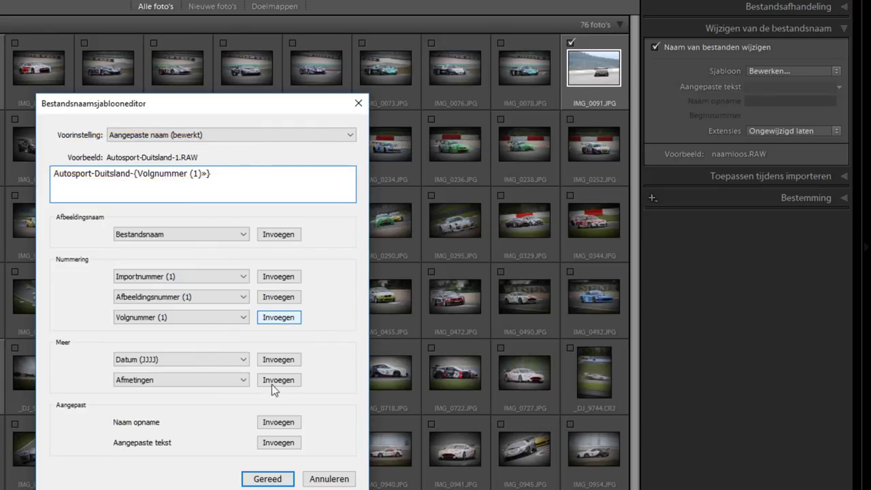
click(267, 479)
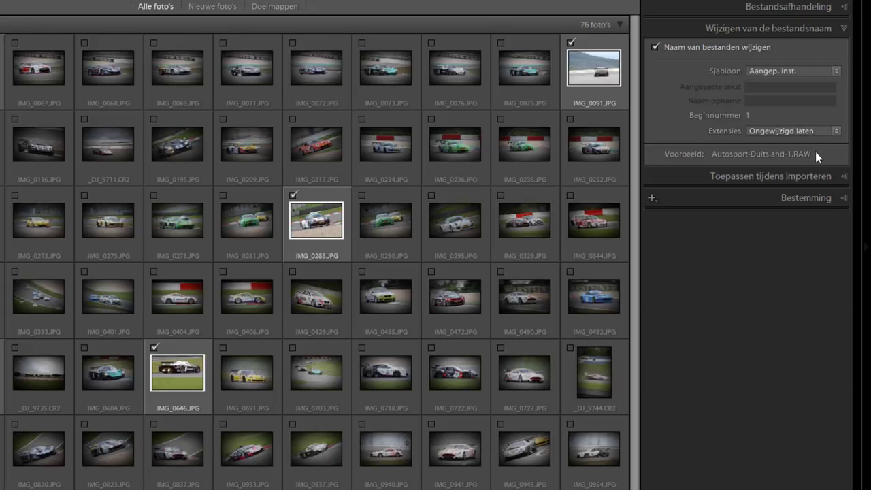
click(812, 131)
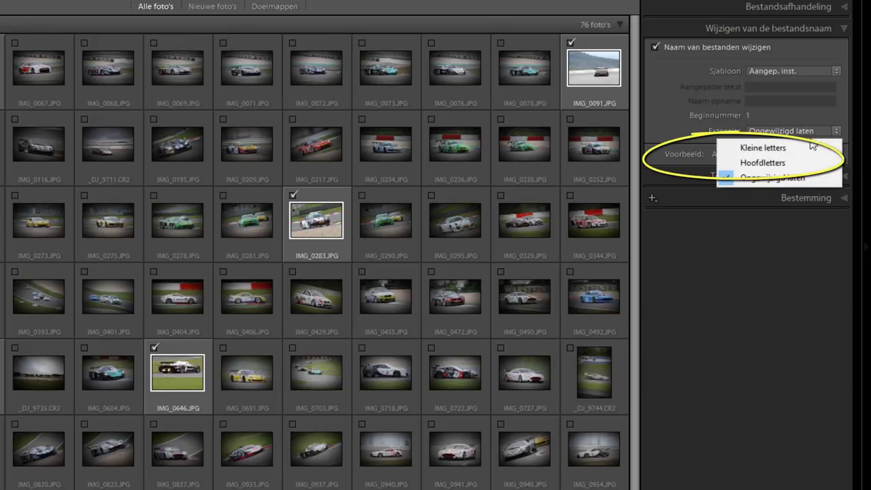
click(790, 149)
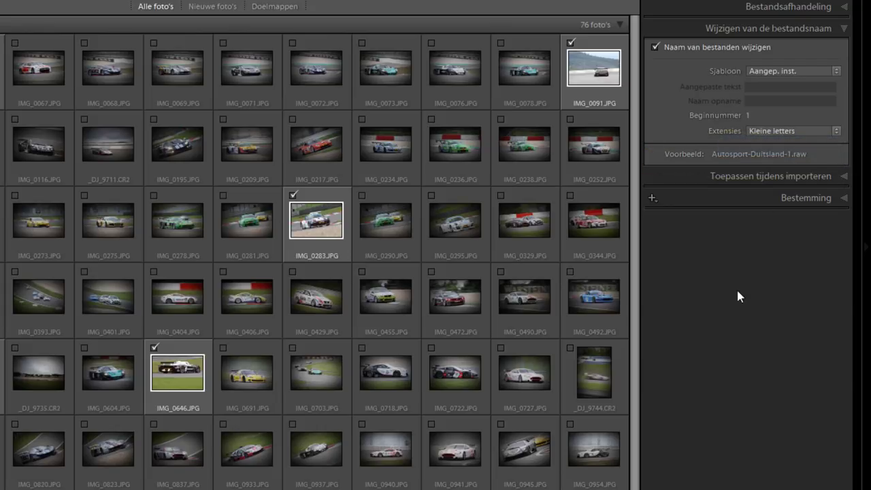
- Expand Toepassen tijdens importeren, keep Ontwikkelinstellingen at Geen, and show the Metagegevens preset choices
click(785, 177)
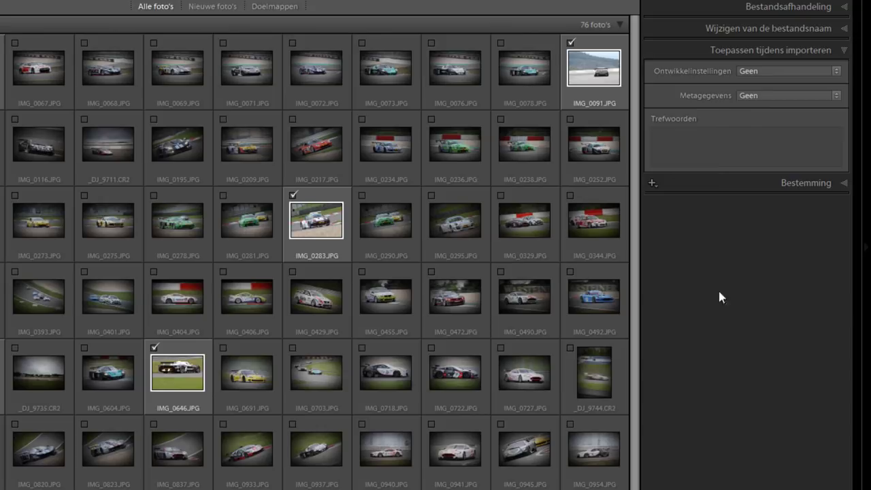
click(780, 70)
mouse_move(776, 167)
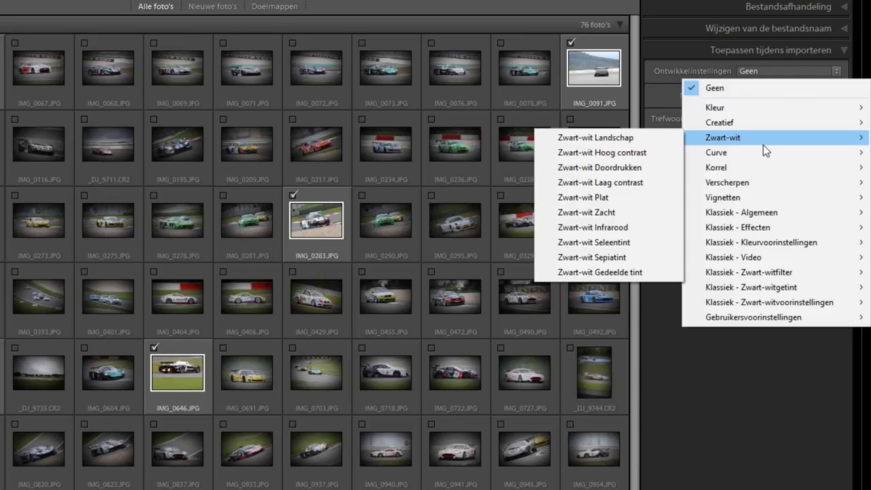
mouse_move(716, 152)
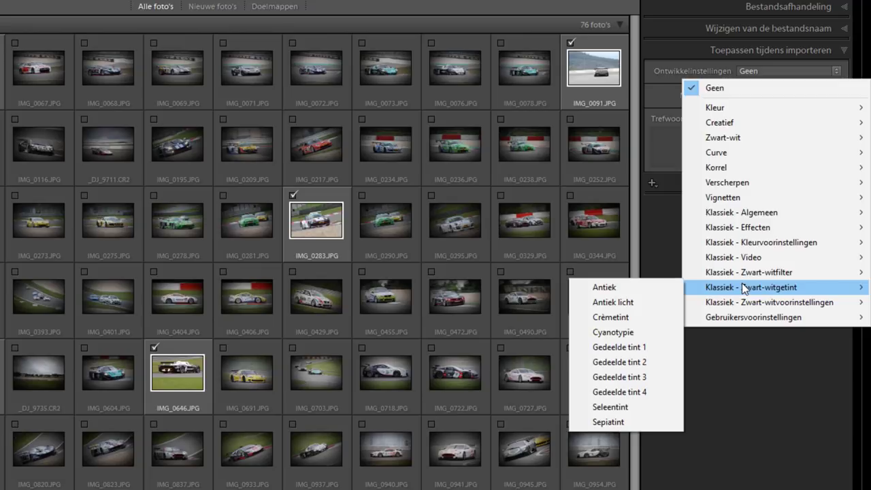
mouse_move(753, 317)
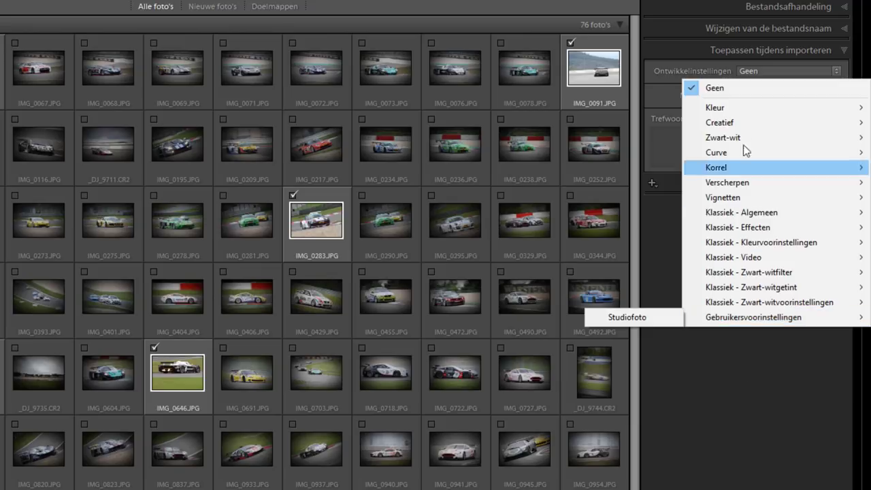
click(746, 89)
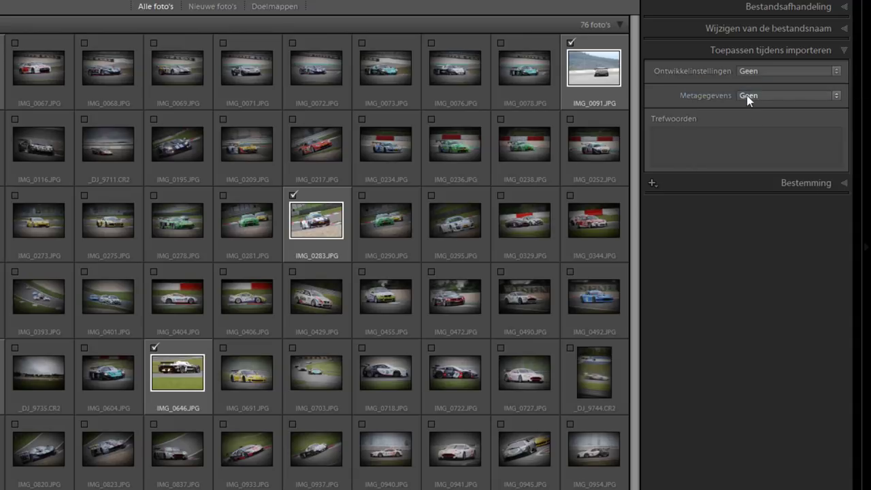
click(817, 95)
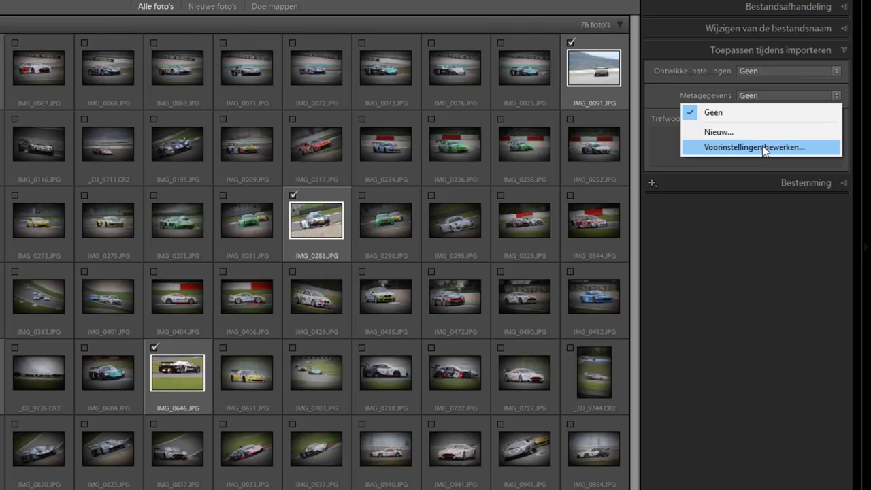
- In a new metadata preset, enter the photographer's name as Copyright and set status to Copyrighted
click(762, 145)
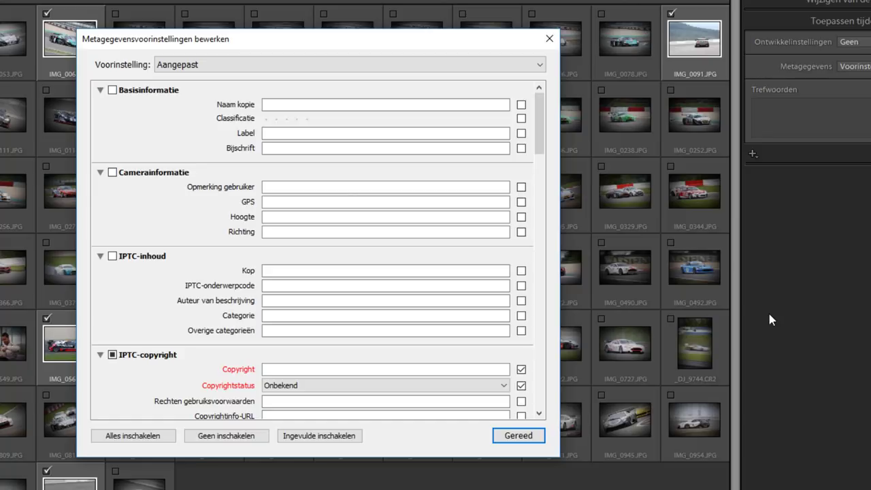
click(448, 371)
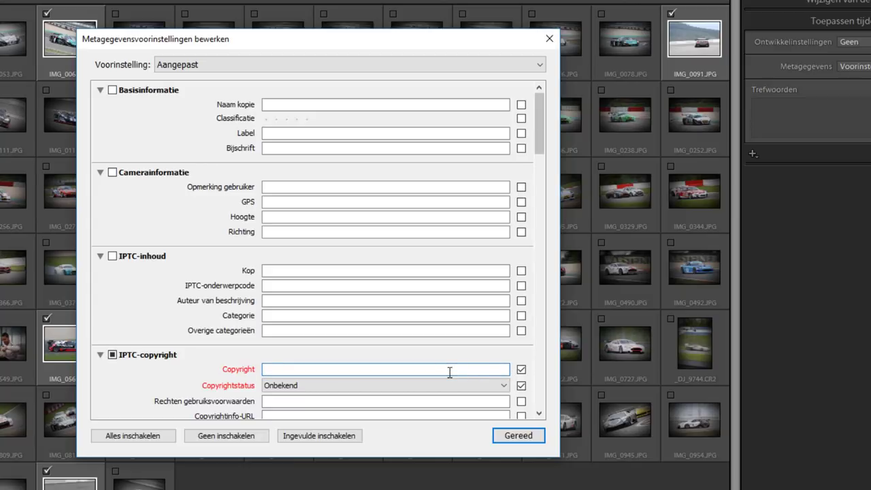
text(AJeroen de)
text( Jong)
key(Home)
key(Delete)
click(499, 386)
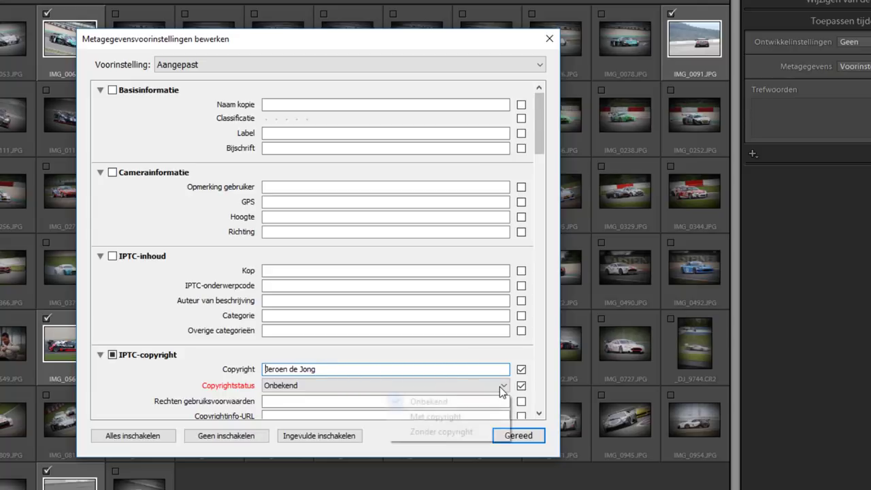
click(450, 417)
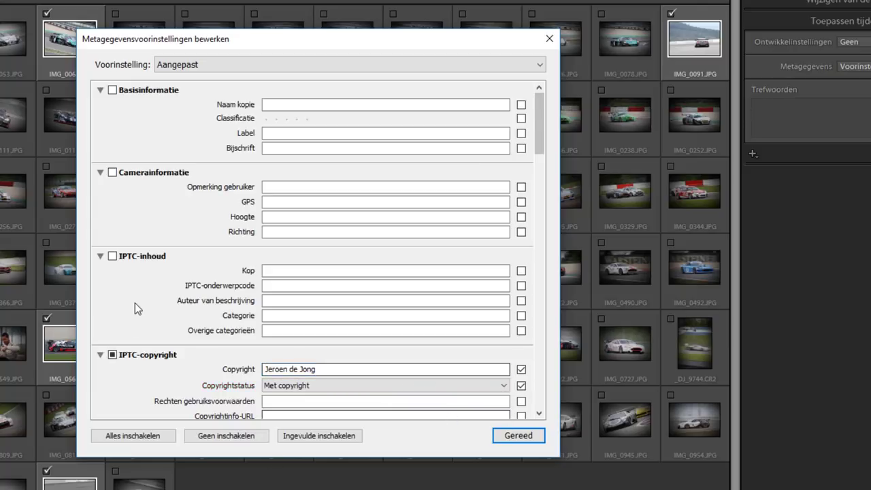
scroll(134, 303, down, 10)
- Fill in Nurburgring as the City and Duitsland as the Country
mouse_move(538, 264)
mouse_down()
mouse_move(548, 320)
mouse_move(568, 269)
mouse_up()
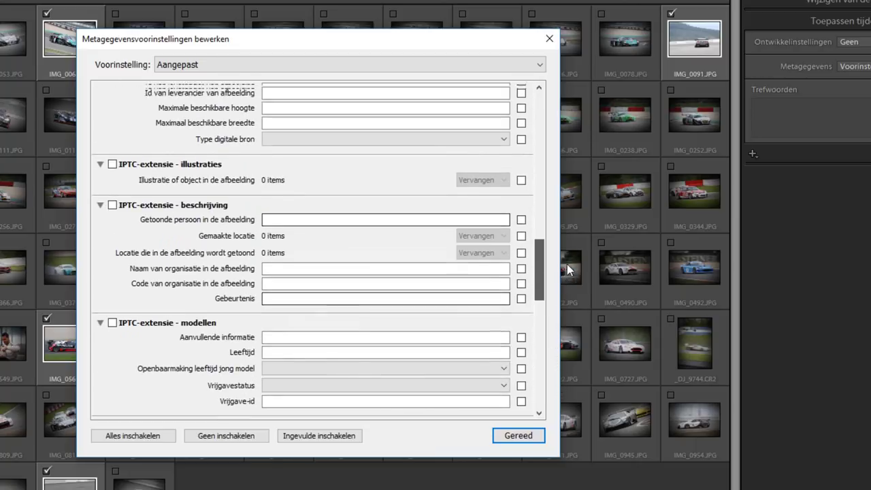
drag(568, 270, 568, 197)
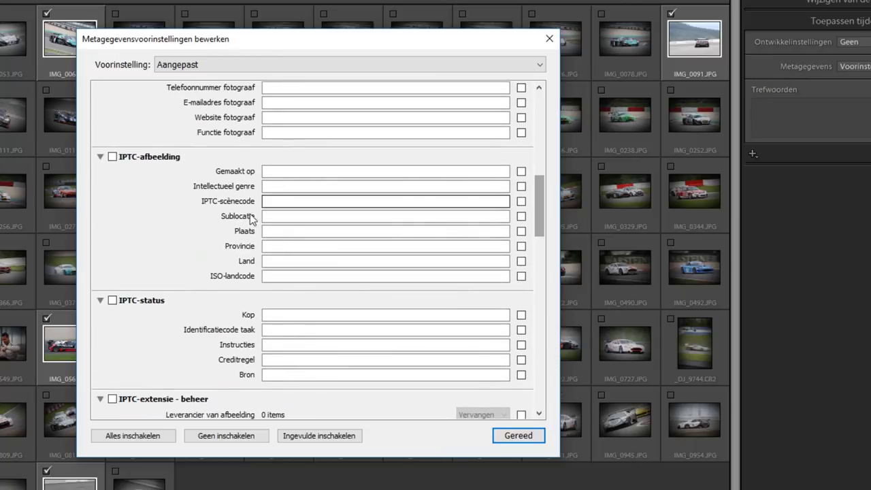
click(284, 231)
text(Nu)
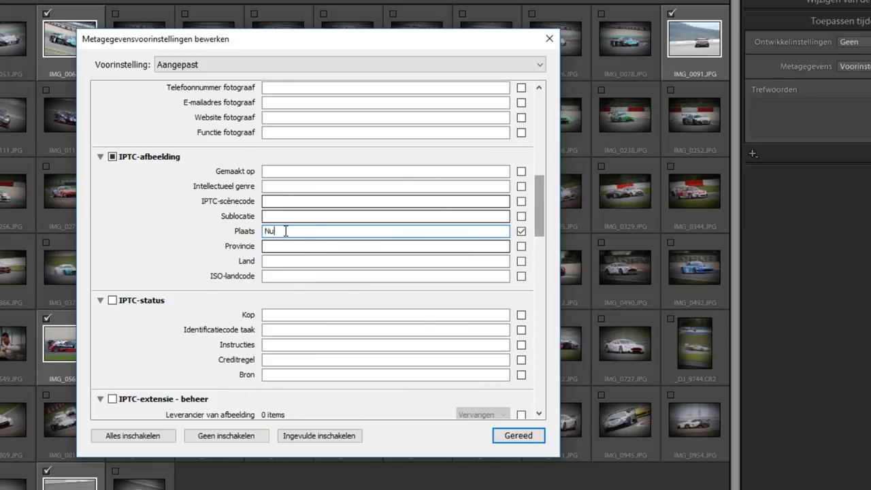
text(rburgring)
click(279, 261)
text(Duitsl;and)
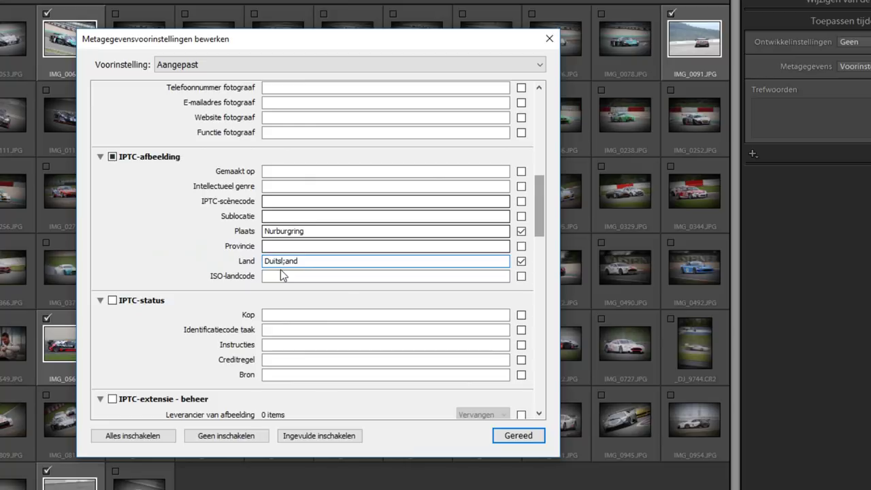
key(Left)
key(Left)
key(Left)
key(BackSpace)
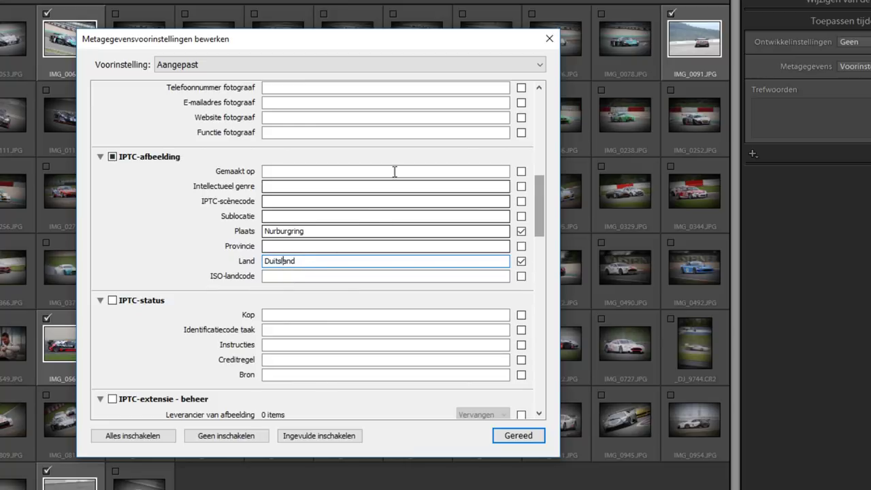
- Enter the photographer's name as Creator under IPTC Creator
scroll(540, 218, up, 5)
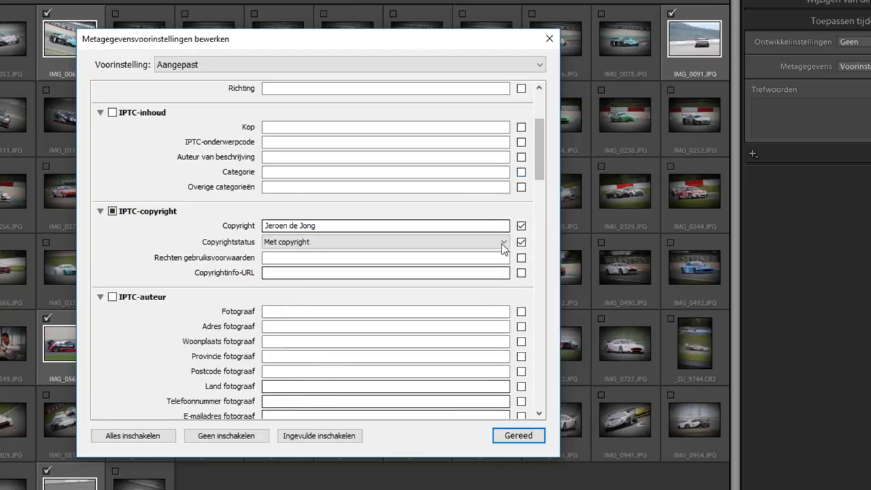
click(281, 313)
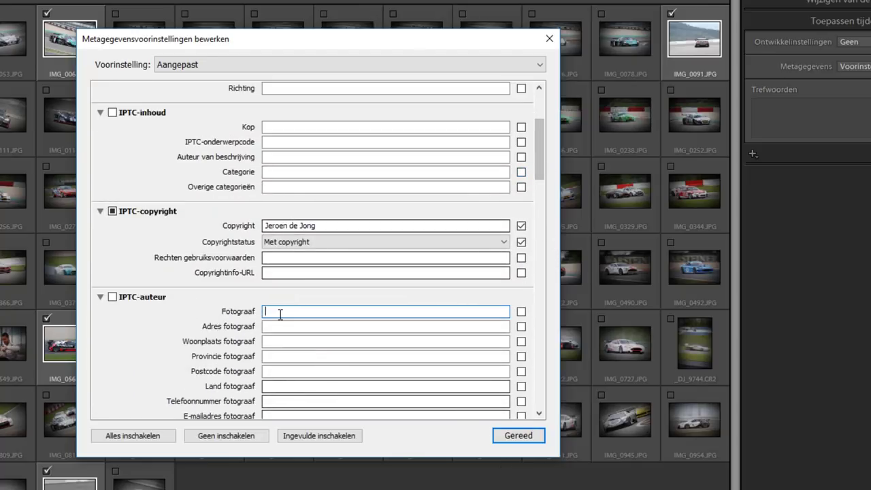
text(Jeroen de )
text(Jong)
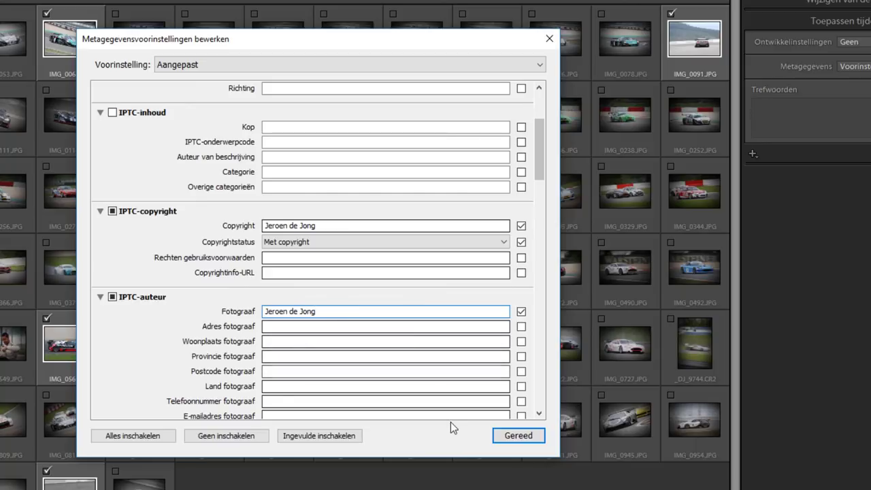
- Save the edited metadata settings as a new preset named Nurburgring
click(506, 436)
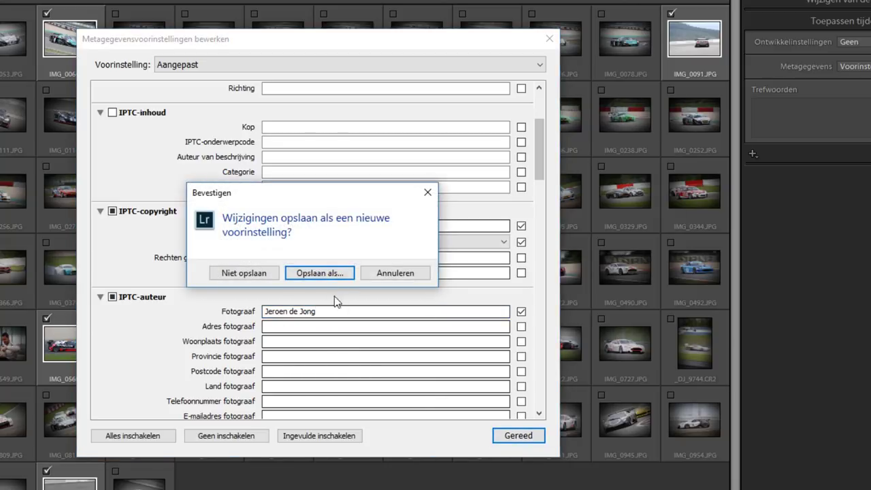
click(324, 275)
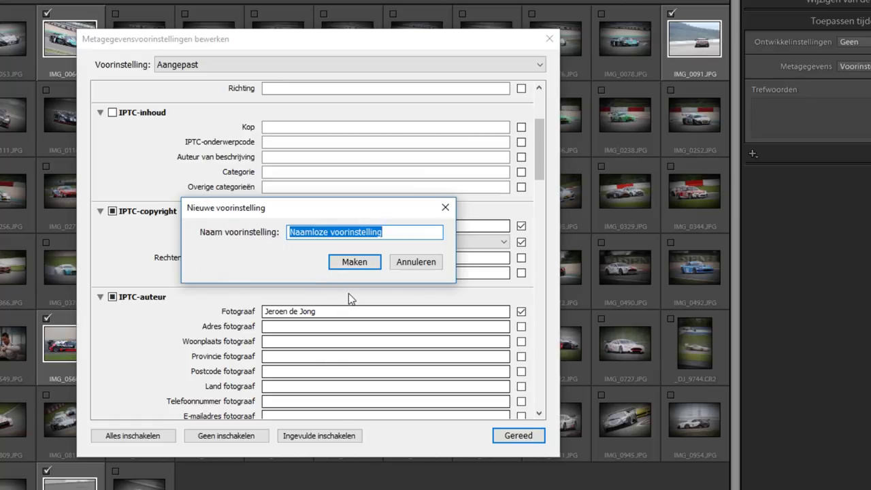
text(Nurburgring)
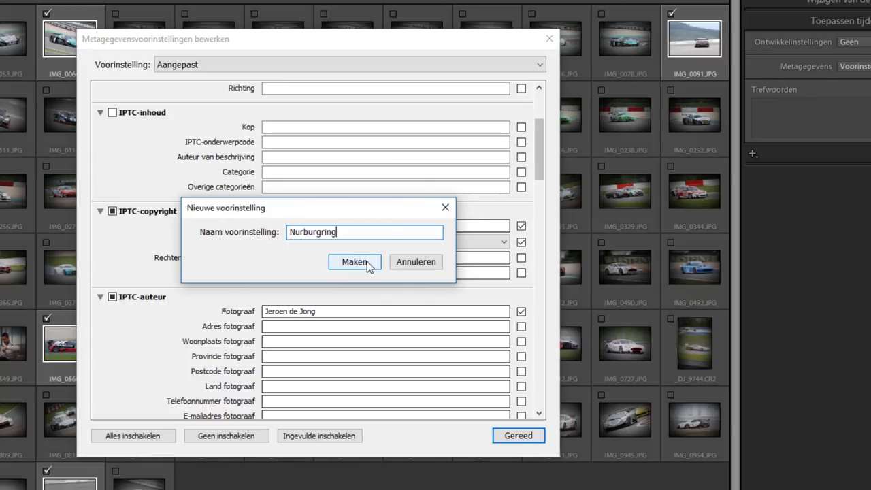
click(354, 262)
key(Return)
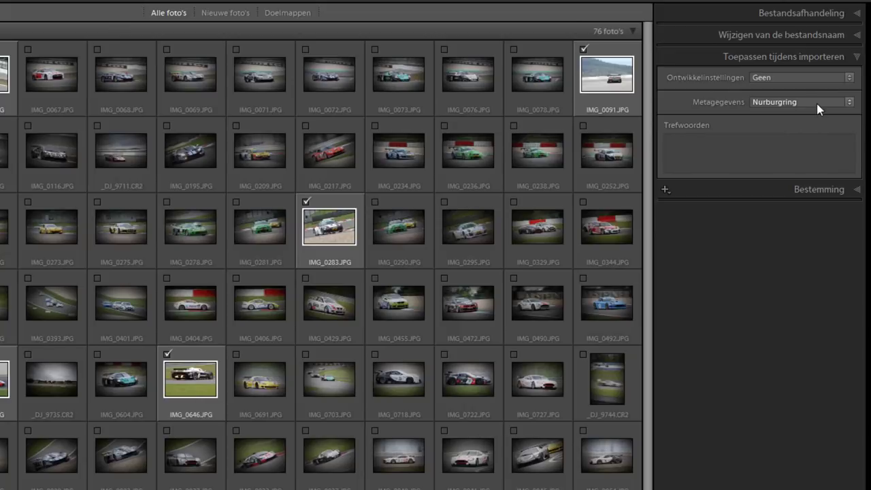
- Keep the Nurburgring metadata preset and add keywords autosport, duitsland, nurburgring, gt1
click(816, 102)
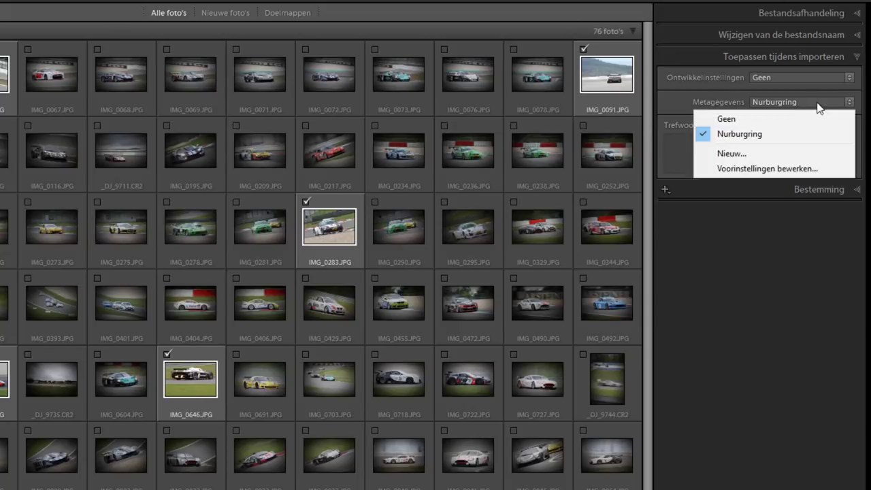
click(794, 136)
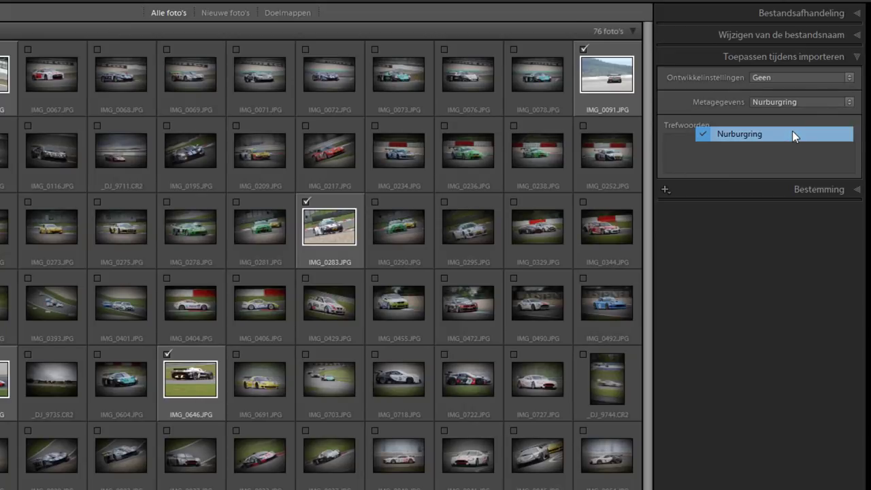
click(725, 150)
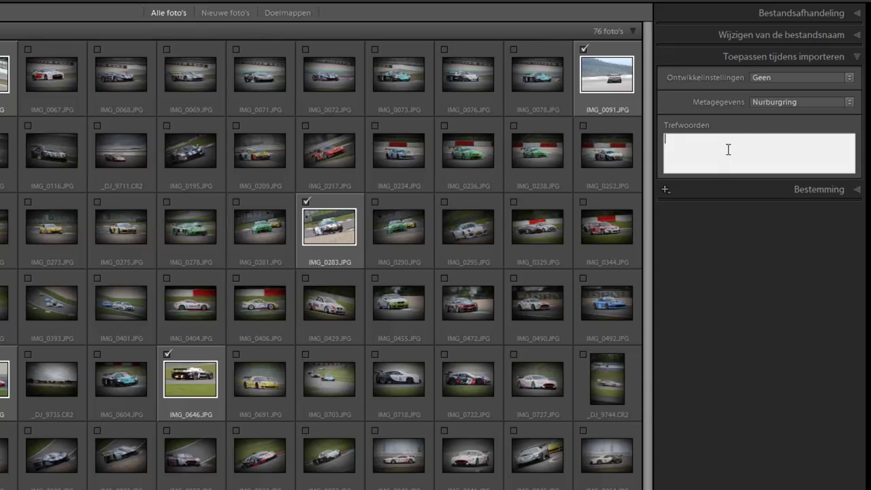
text(autospo)
text(rt, )
text(duitsland,)
text( nurburgring,)
text( gt1)
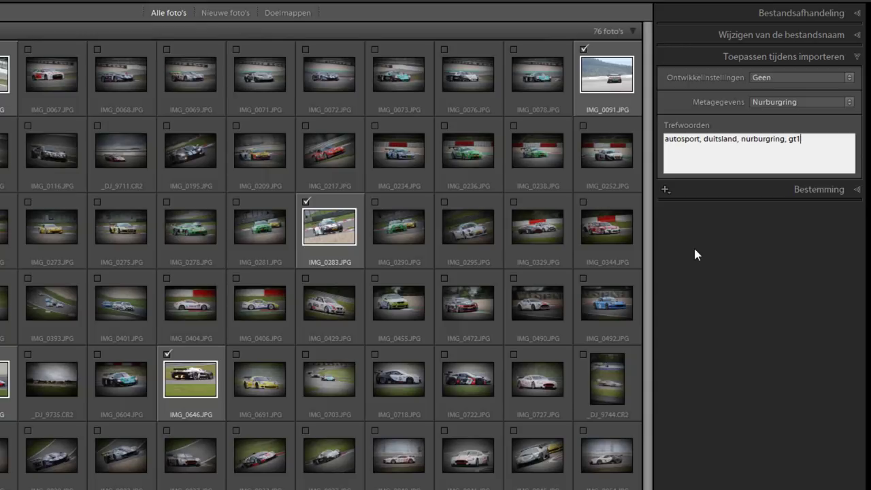
- Set the destination to Bureaublad > Lightroom import and import the eight checked photos
click(856, 193)
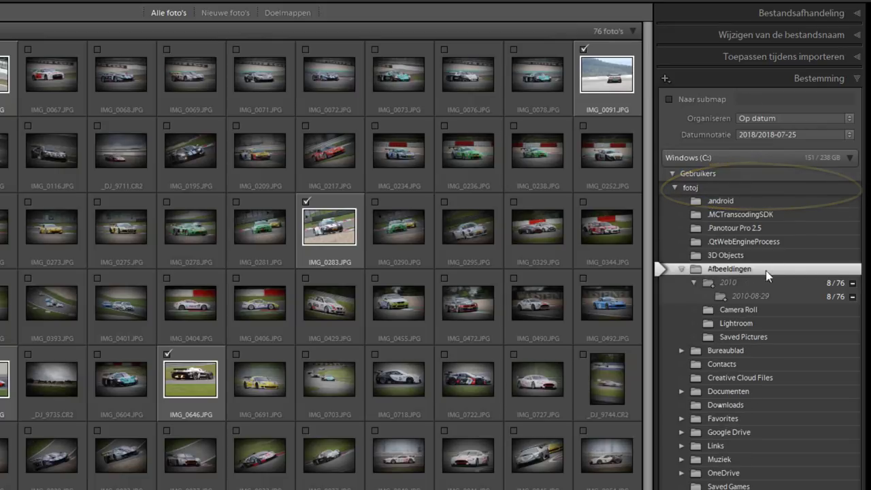
click(696, 350)
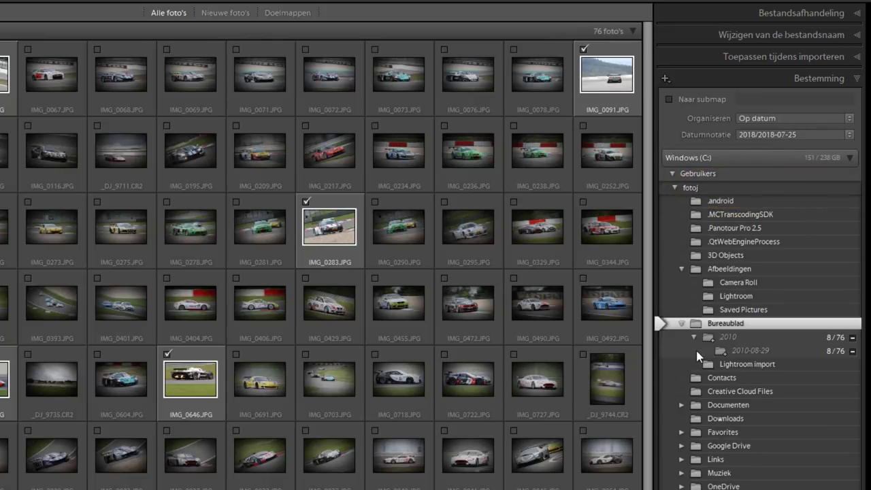
click(731, 365)
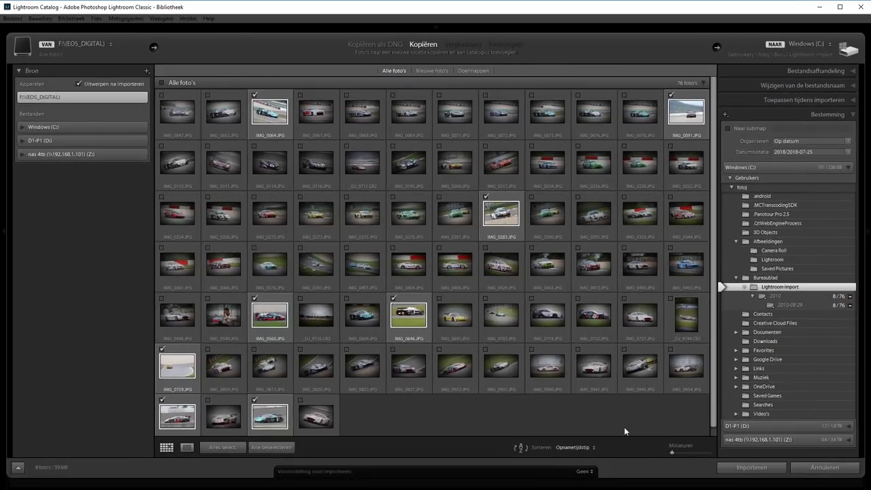
click(750, 468)
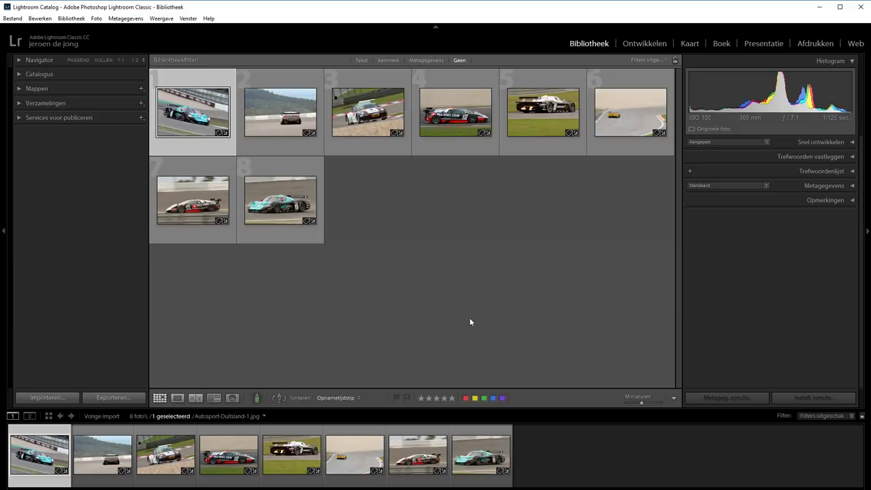
- Open Autosport-Duitsland-2.jpg in Develop and crop it tighter around the car
click(280, 115)
click(643, 43)
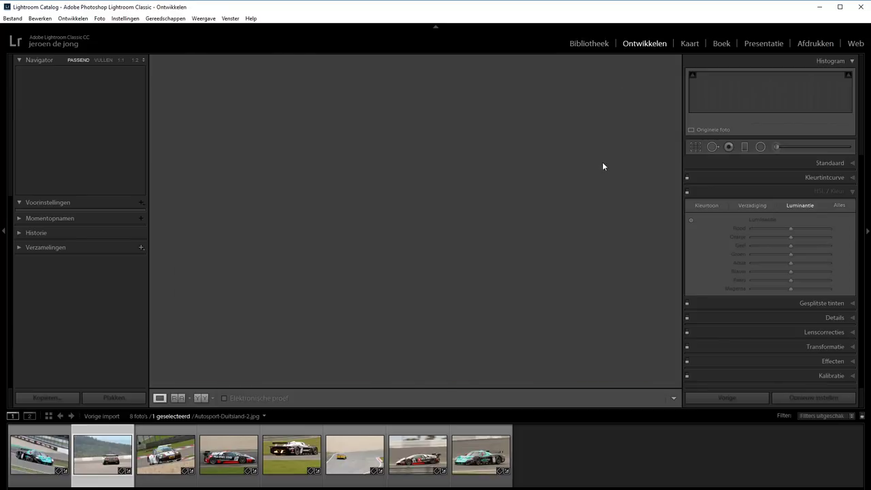
click(696, 148)
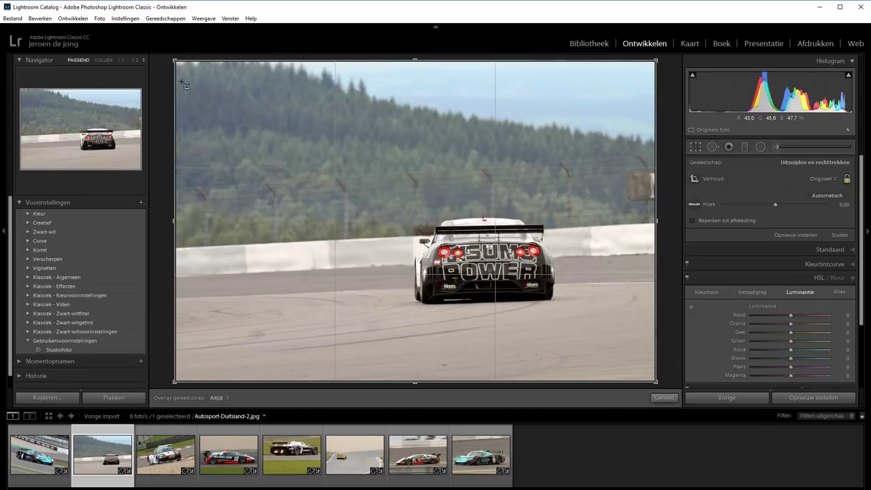
drag(621, 389, 617, 372)
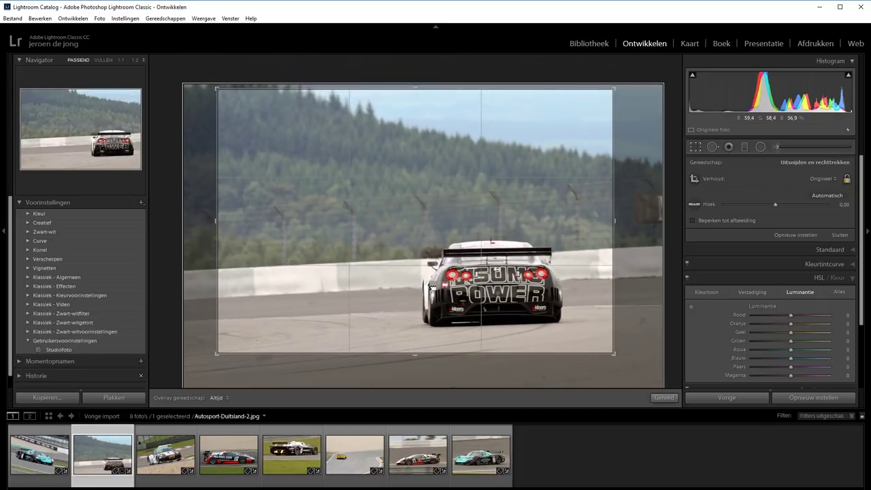